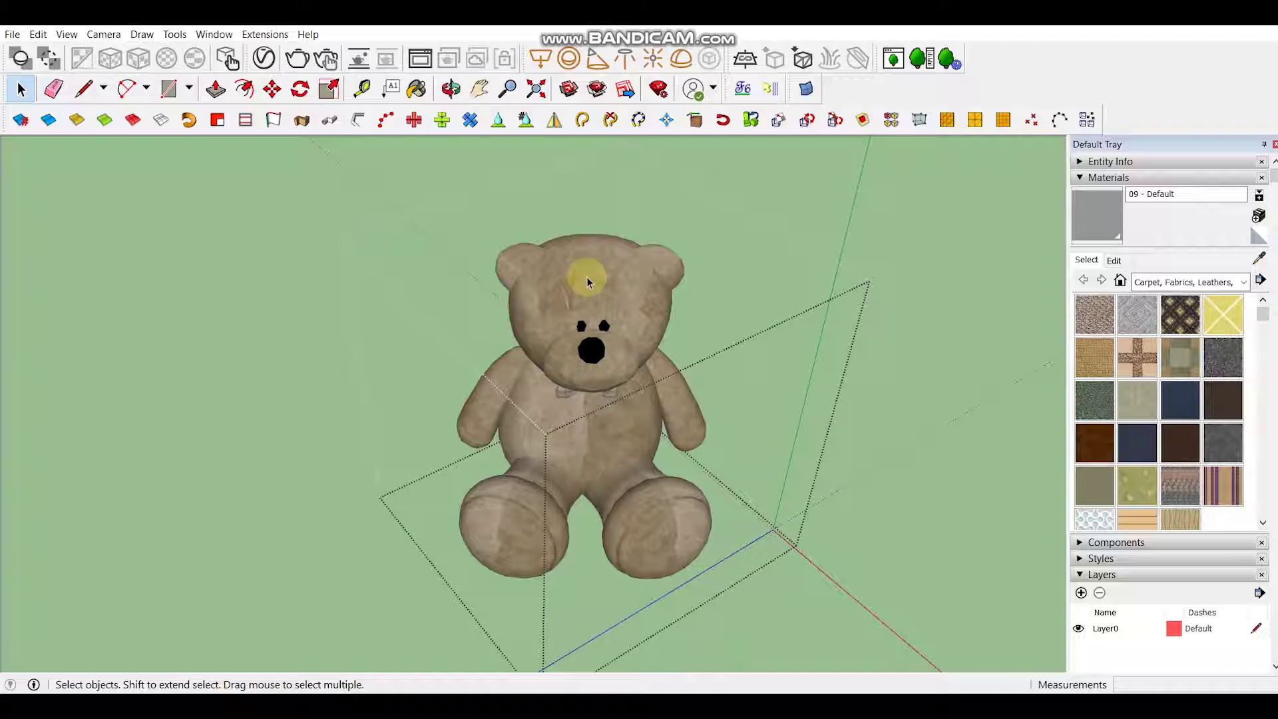
Step: Orbit around the bear and click its head, body, right arm and leg groups
{"action": "middle_click_drag", "start_coordinate": [587, 283], "coordinate": [573, 252]}
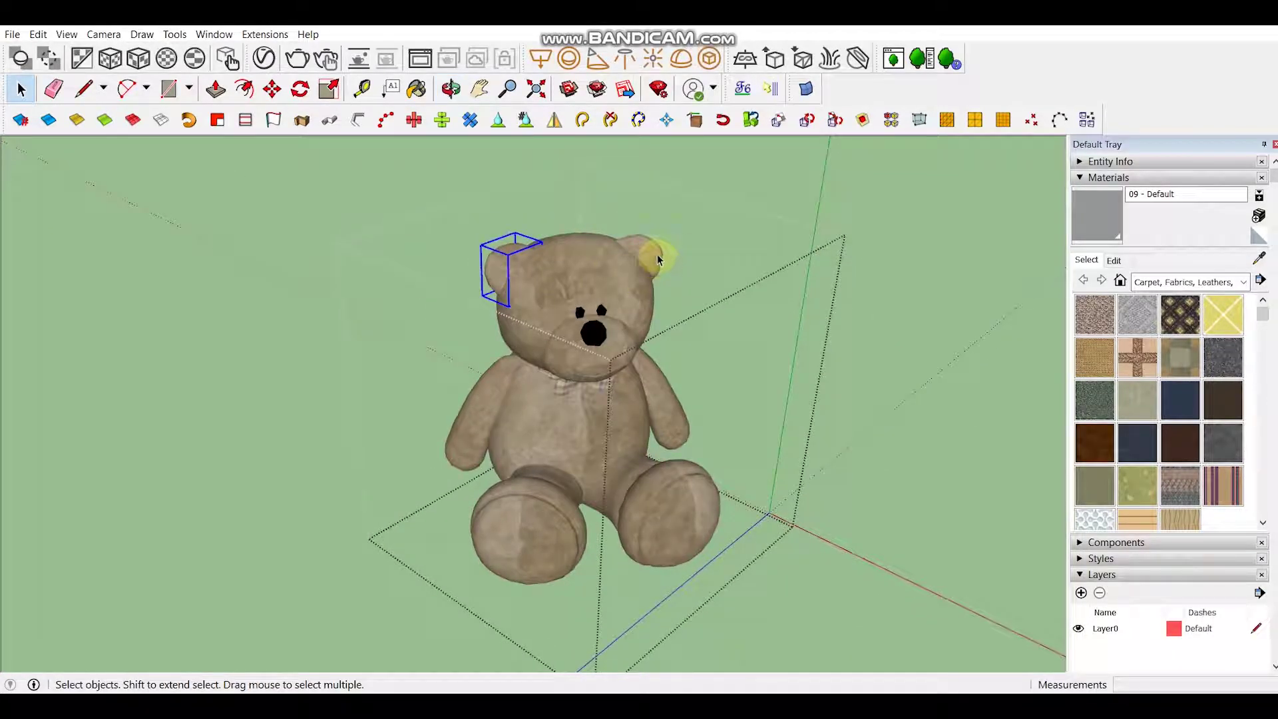
{"action": "middle_click_drag", "start_coordinate": [599, 271], "coordinate": [565, 271]}
{"action": "left_click", "coordinate": [564, 343]}
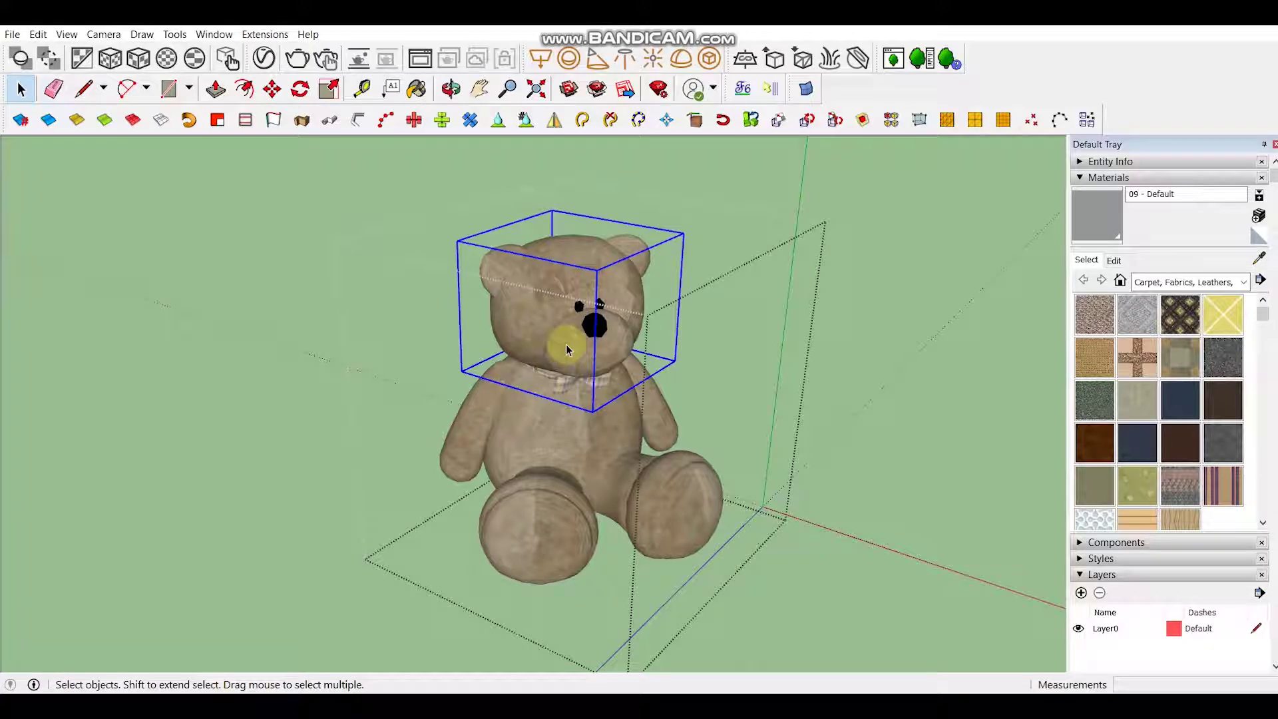
{"action": "left_click", "coordinate": [601, 419]}
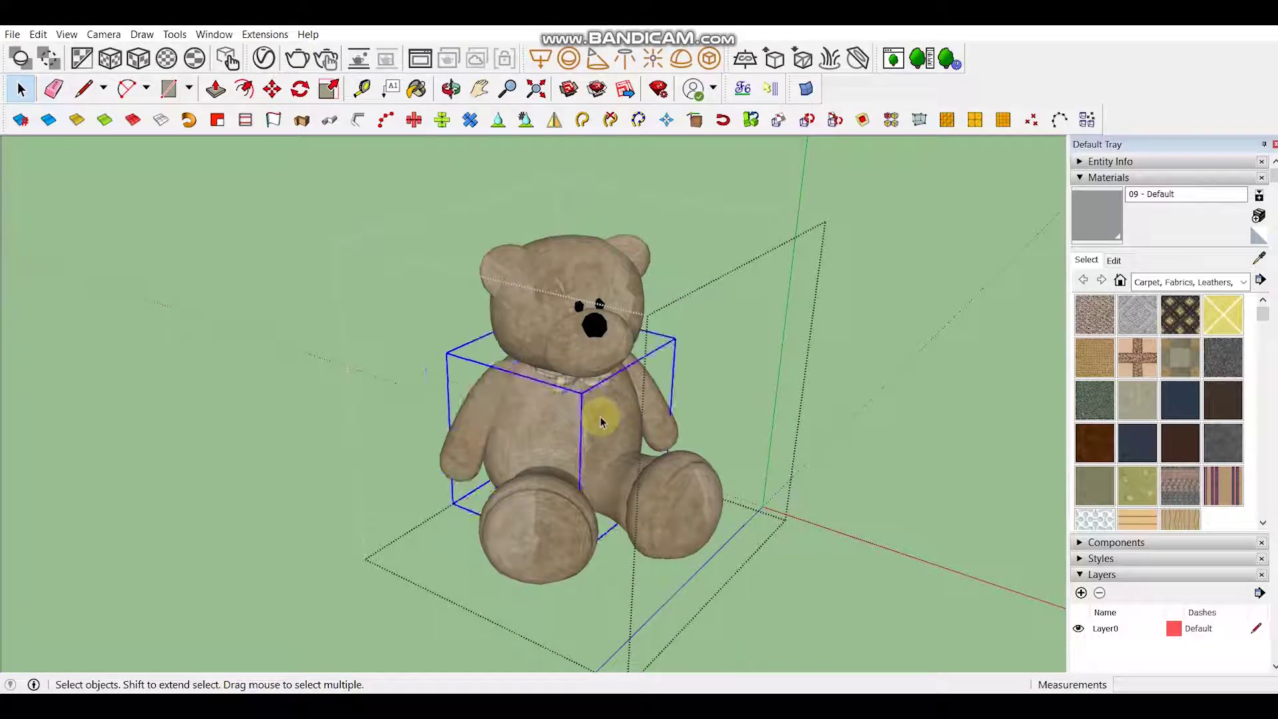
{"action": "left_click", "coordinate": [657, 426]}
{"action": "left_click", "coordinate": [651, 471]}
{"action": "left_click", "coordinate": [560, 489]}
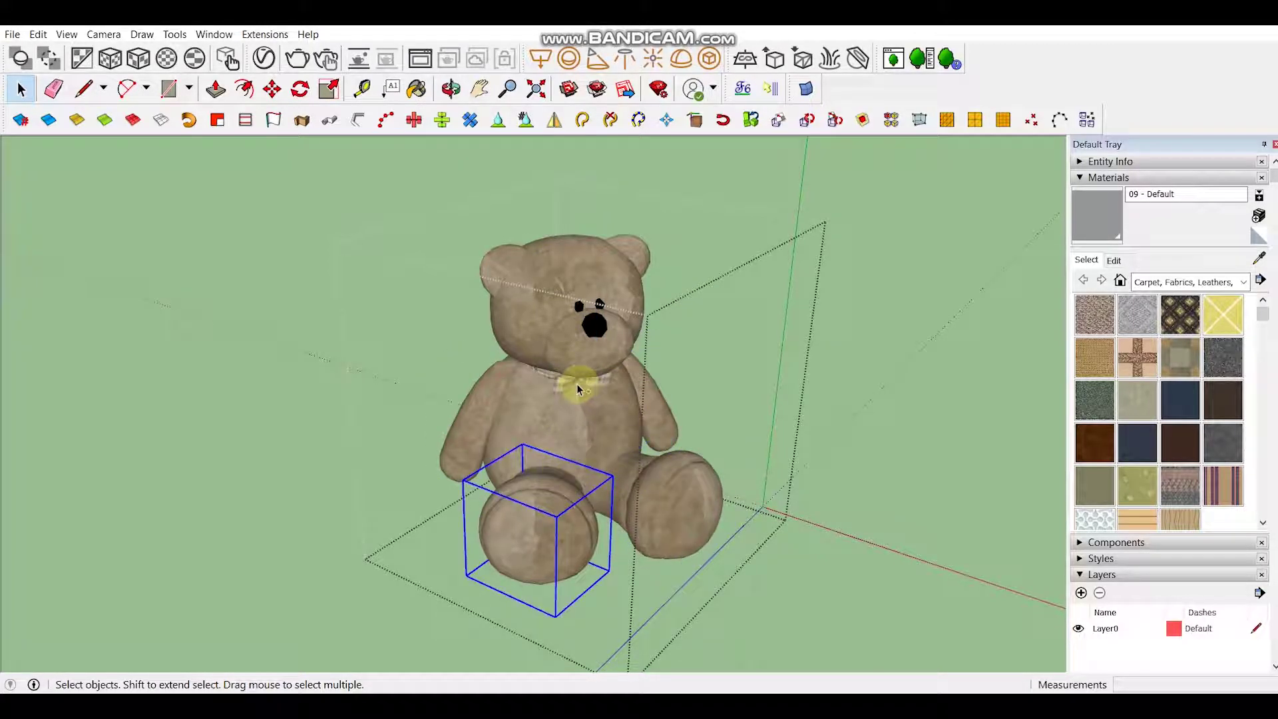
{"action": "mouse_move", "coordinate": [588, 251]}
{"action": "middle_mouse_down"}
{"action": "mouse_move", "coordinate": [595, 437]}
{"action": "mouse_move", "coordinate": [625, 297]}
{"action": "mouse_move", "coordinate": [576, 365]}
{"action": "mouse_move", "coordinate": [562, 306]}
{"action": "mouse_move", "coordinate": [662, 257]}
{"action": "mouse_move", "coordinate": [542, 322]}
{"action": "mouse_move", "coordinate": [559, 262]}
{"action": "mouse_move", "coordinate": [568, 281]}
{"action": "middle_mouse_up"}
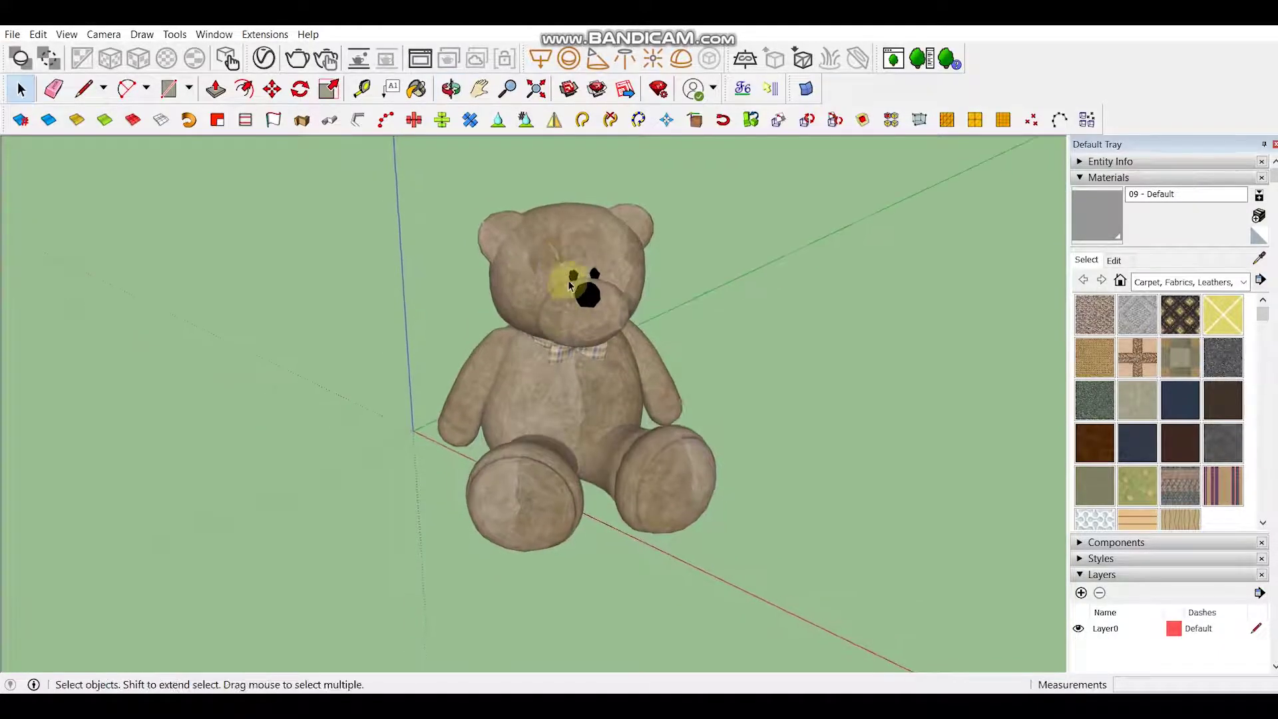
Step: Open the bear group and add V-Ray Fur to the head group
{"action": "left_click", "coordinate": [569, 281]}
{"action": "scroll", "coordinate": [562, 238], "scroll_direction": "up", "scroll_amount": 1}
{"action": "double_click", "coordinate": [563, 241]}
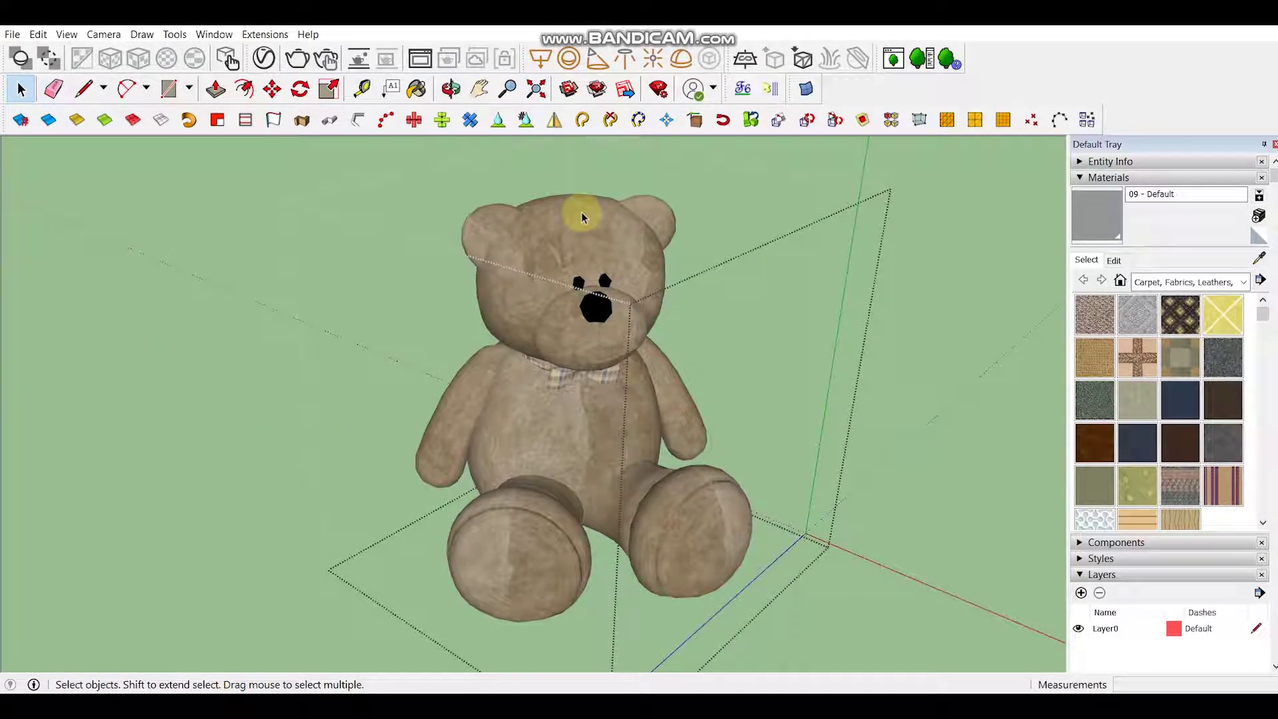
{"action": "left_click", "coordinate": [582, 227]}
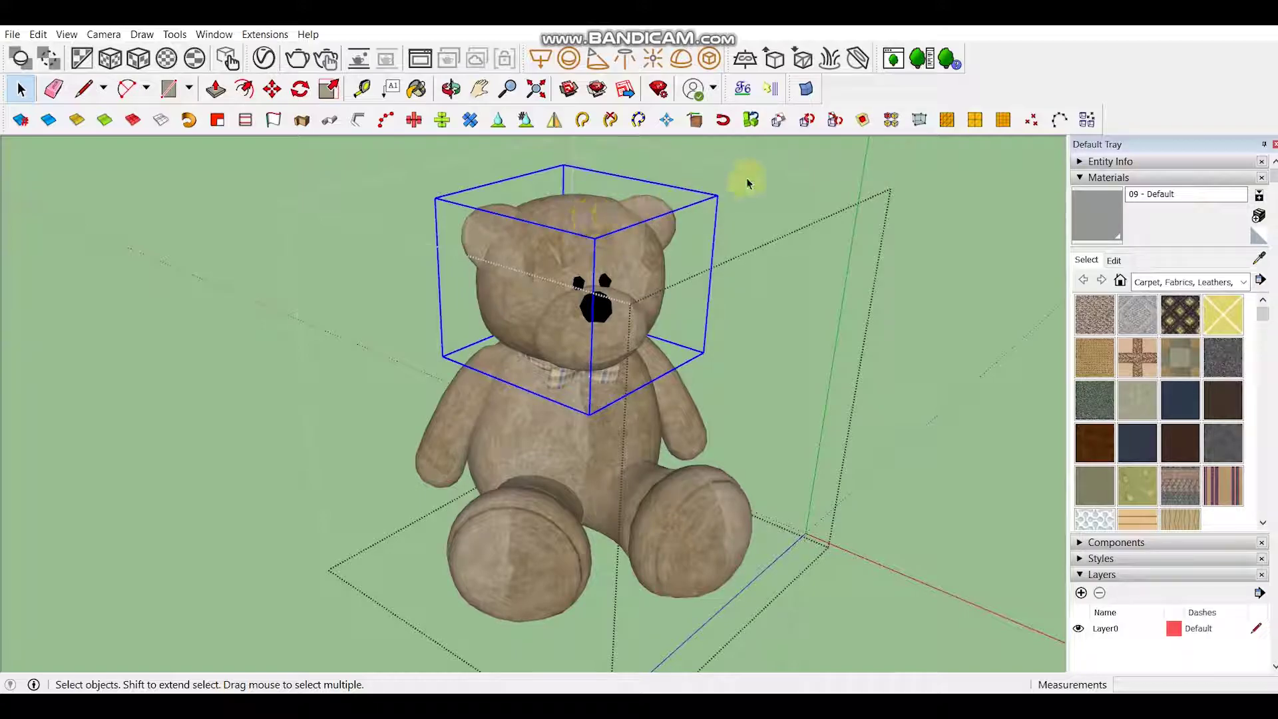
{"action": "left_click", "coordinate": [829, 61]}
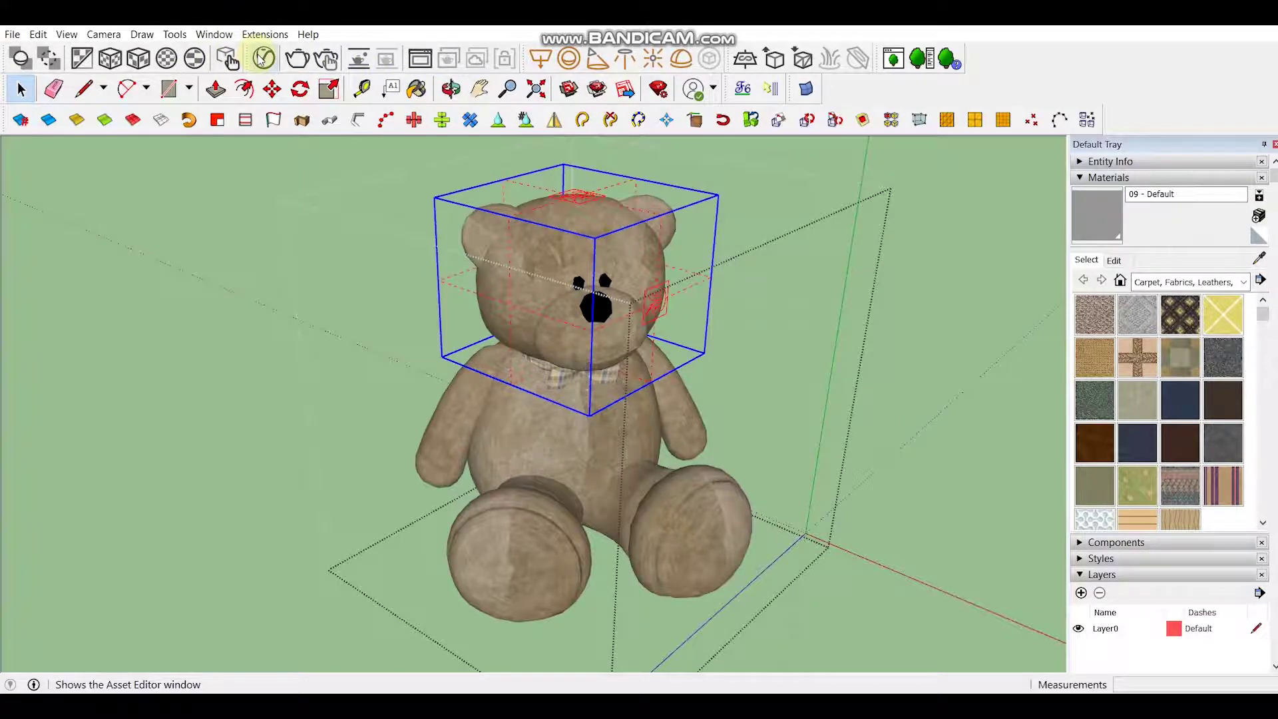
Step: Show the Fur asset's parameters in the V-Ray Asset Editor, placed beside the bear
{"action": "left_click", "coordinate": [264, 59]}
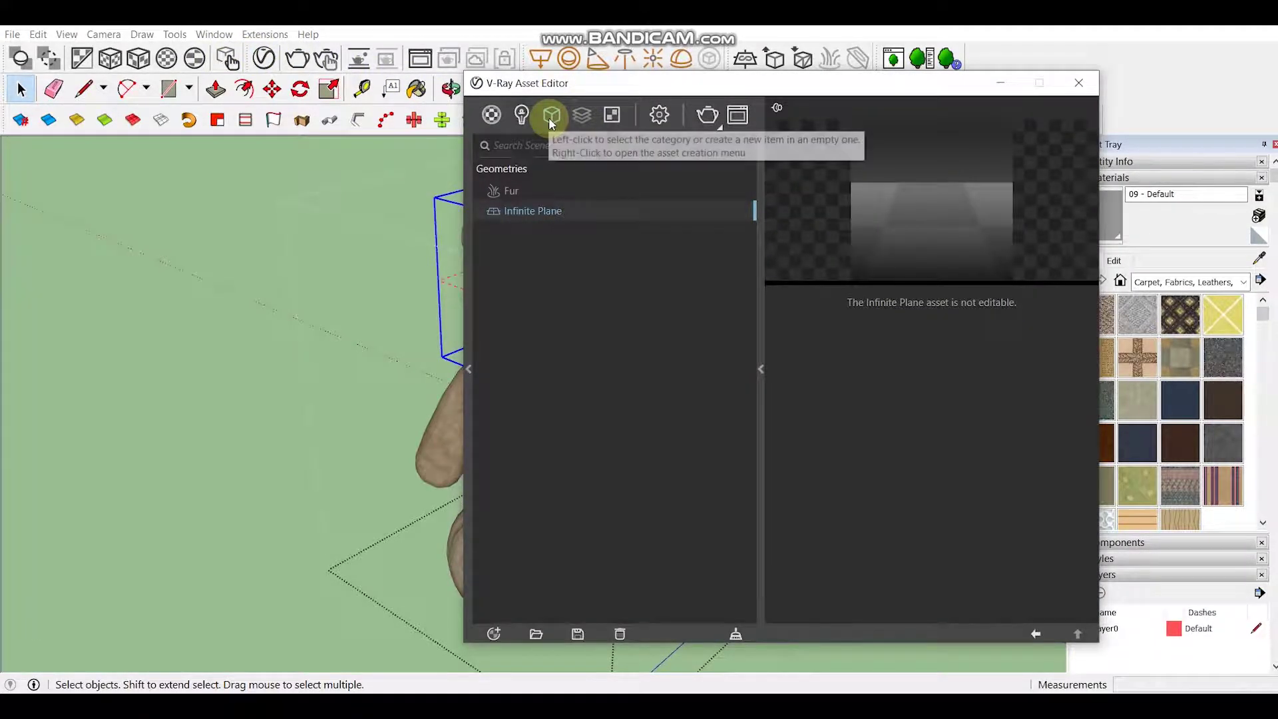
{"action": "left_click", "coordinate": [511, 190]}
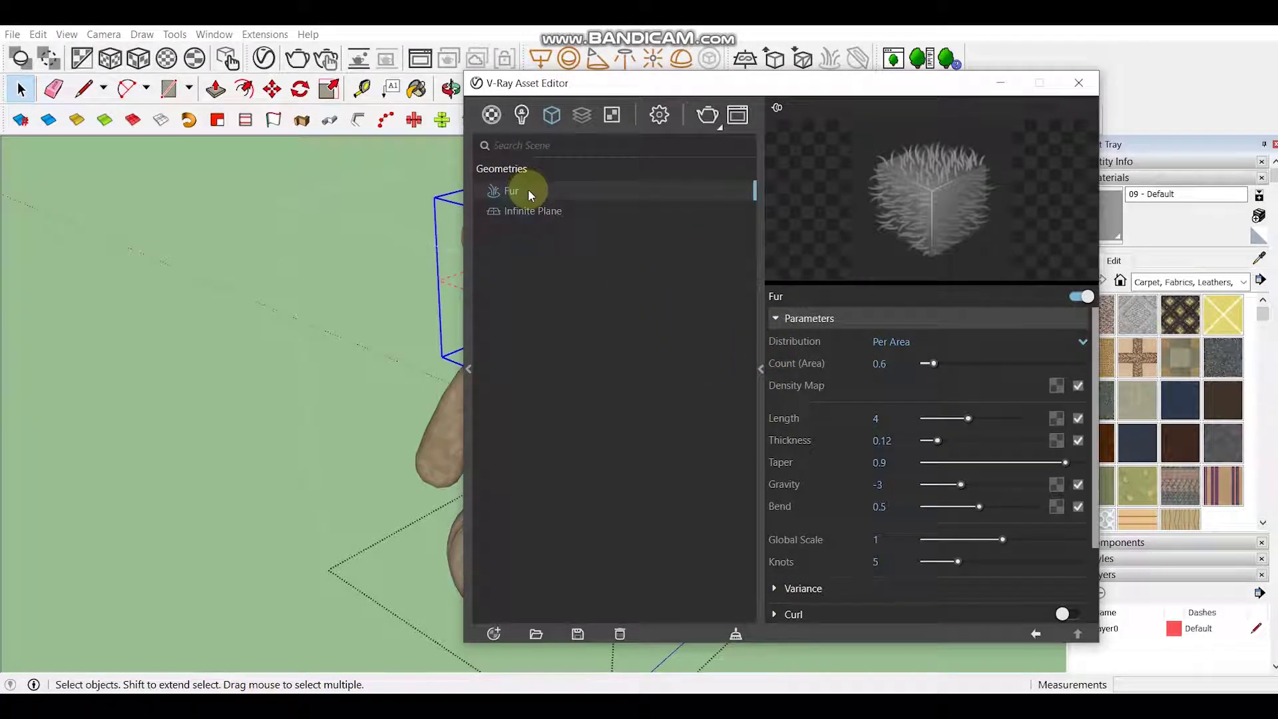
{"action": "left_click_drag", "start_coordinate": [522, 191], "coordinate": [918, 460]}
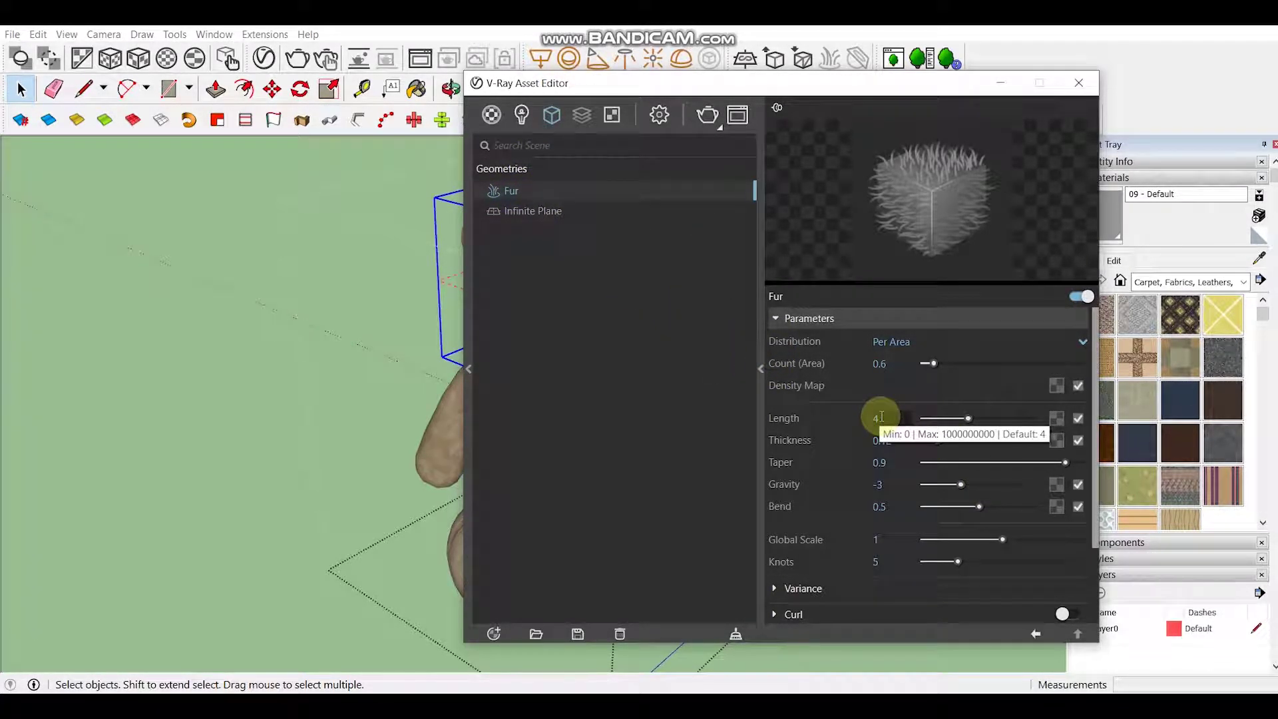
{"action": "left_click_drag", "start_coordinate": [735, 90], "coordinate": [1004, 97]}
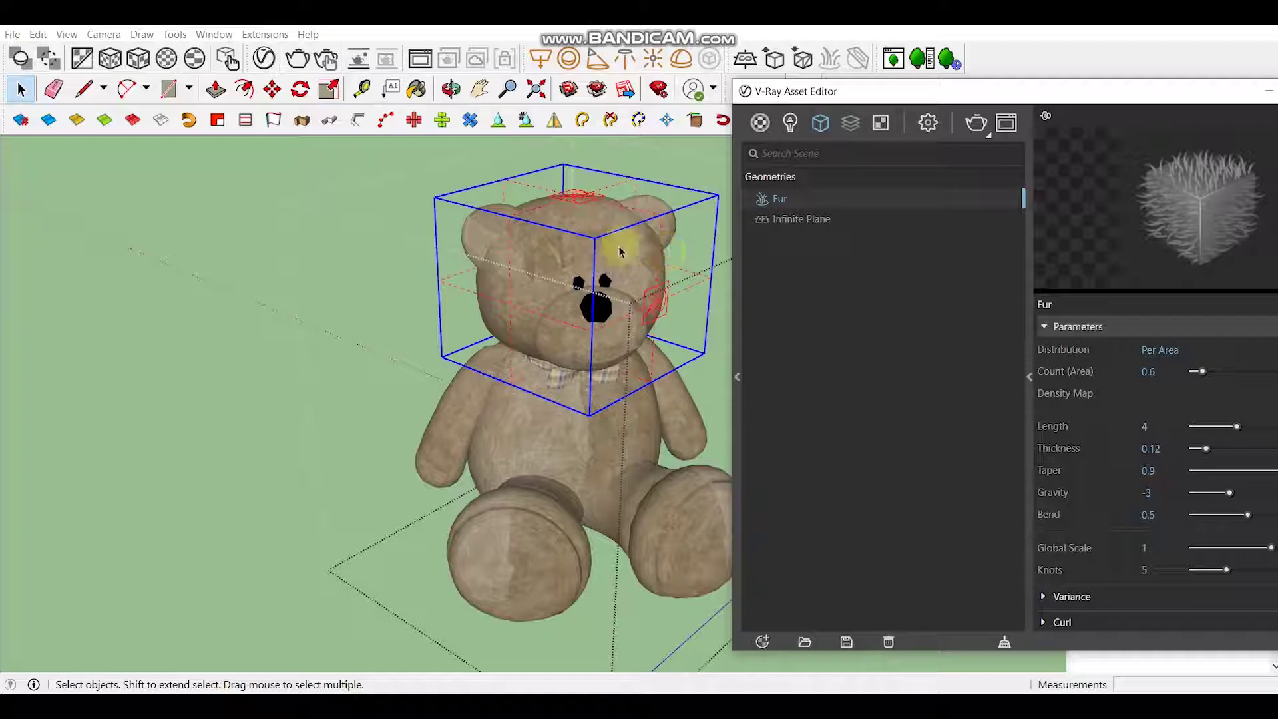
Step: Render a preview of the furry head, then put it away and float the Fur settings
{"action": "left_click", "coordinate": [298, 59]}
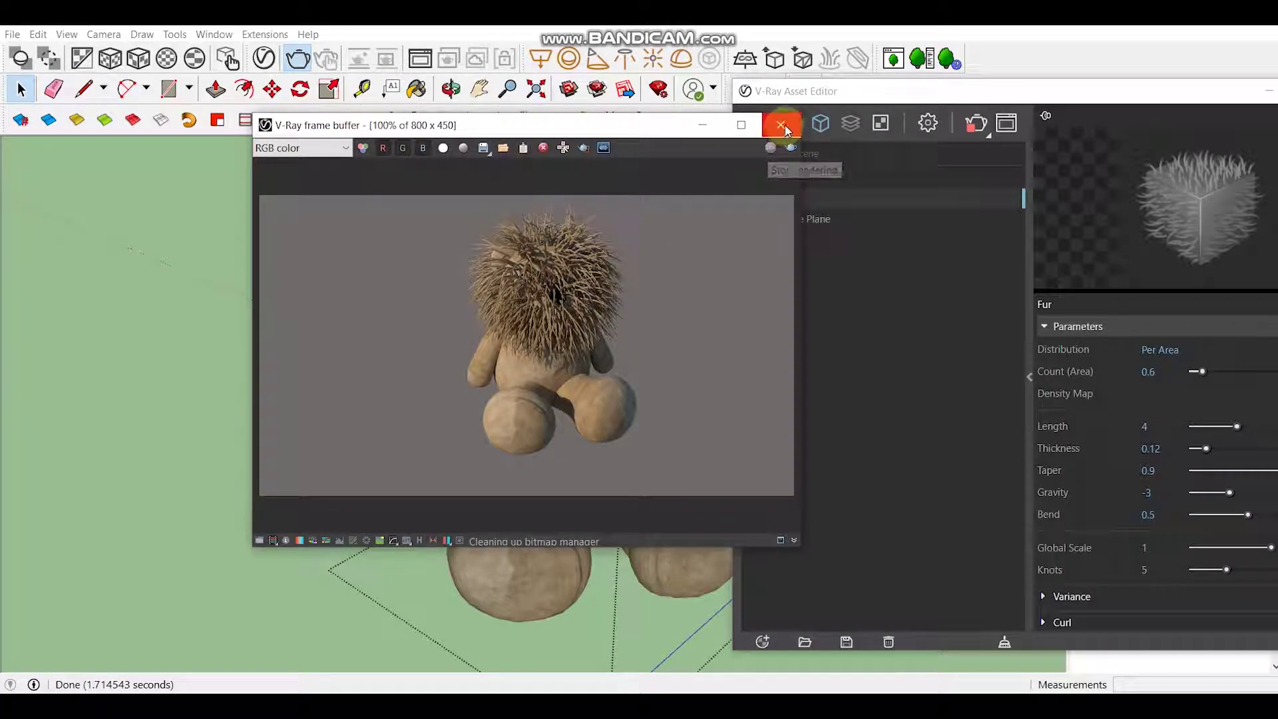
{"action": "mouse_move", "coordinate": [932, 91]}
{"action": "left_mouse_down"}
{"action": "mouse_move", "coordinate": [697, 58]}
{"action": "mouse_move", "coordinate": [850, 40]}
{"action": "left_mouse_up"}
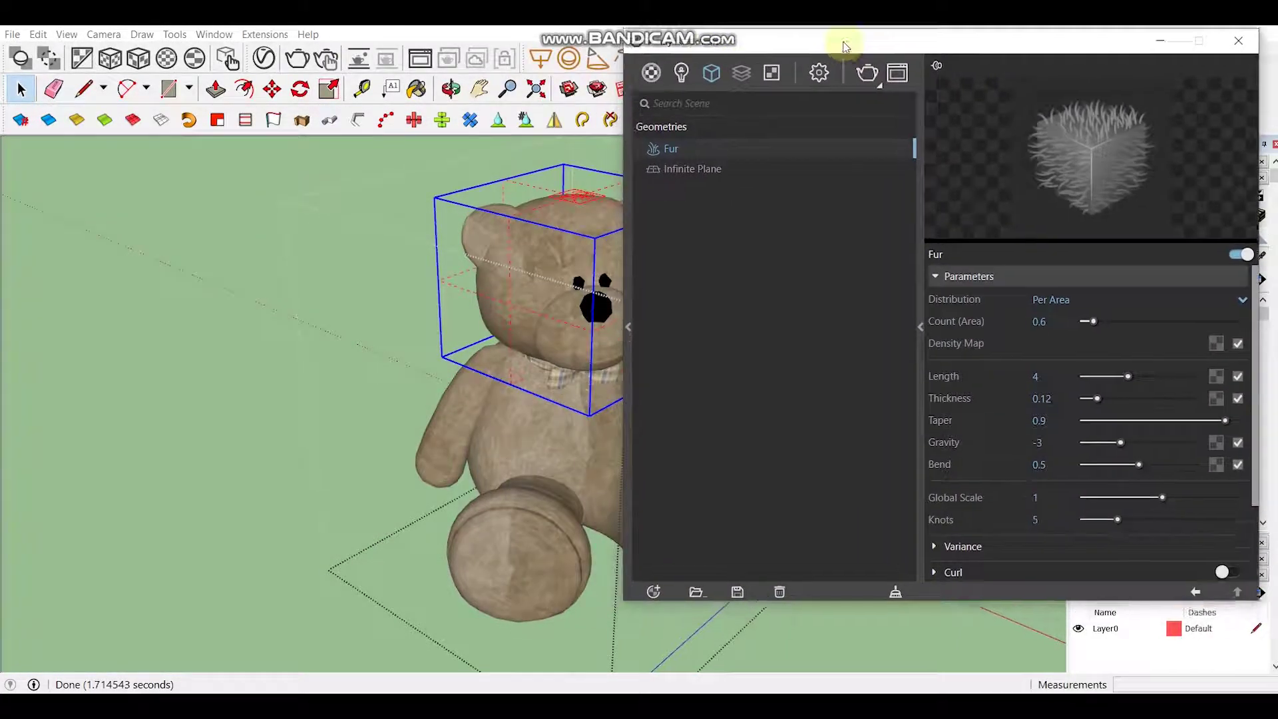
Step: Set the head fur's Count (Area) to 10 and Length to 1.5
{"action": "double_click", "coordinate": [1054, 310]}
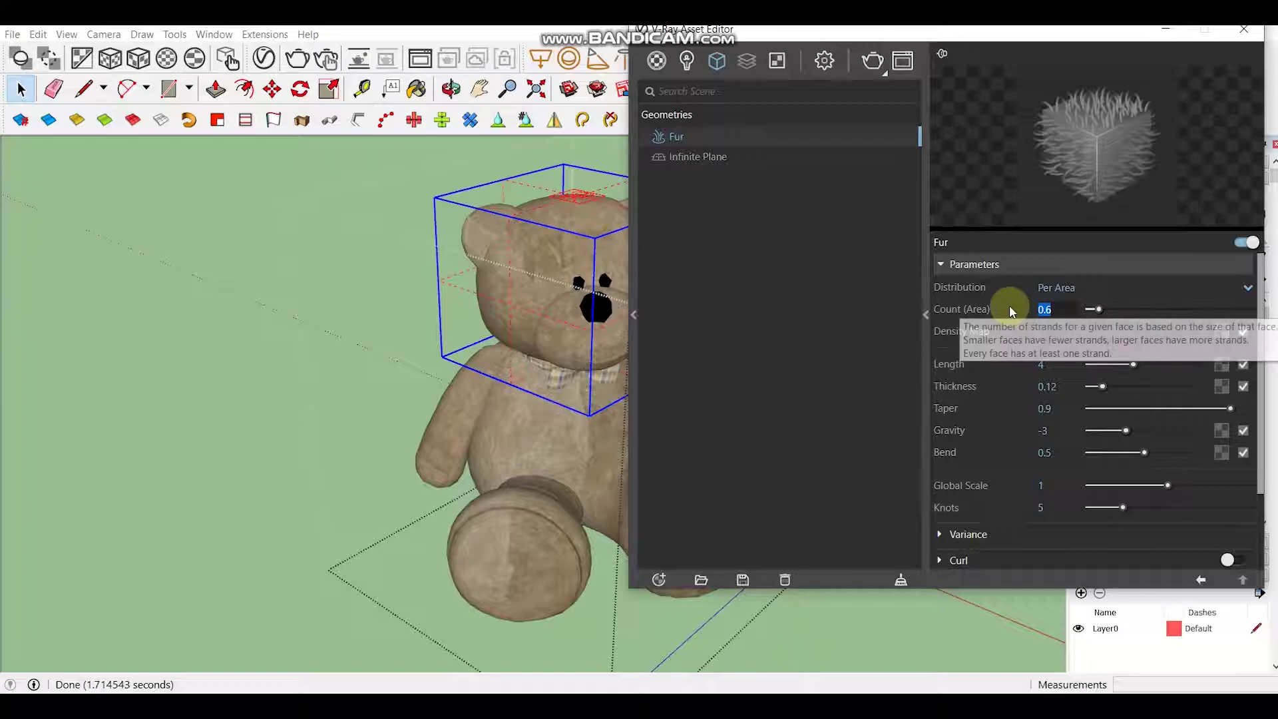
{"action": "type", "text": "10"}
{"action": "key", "text": "Return"}
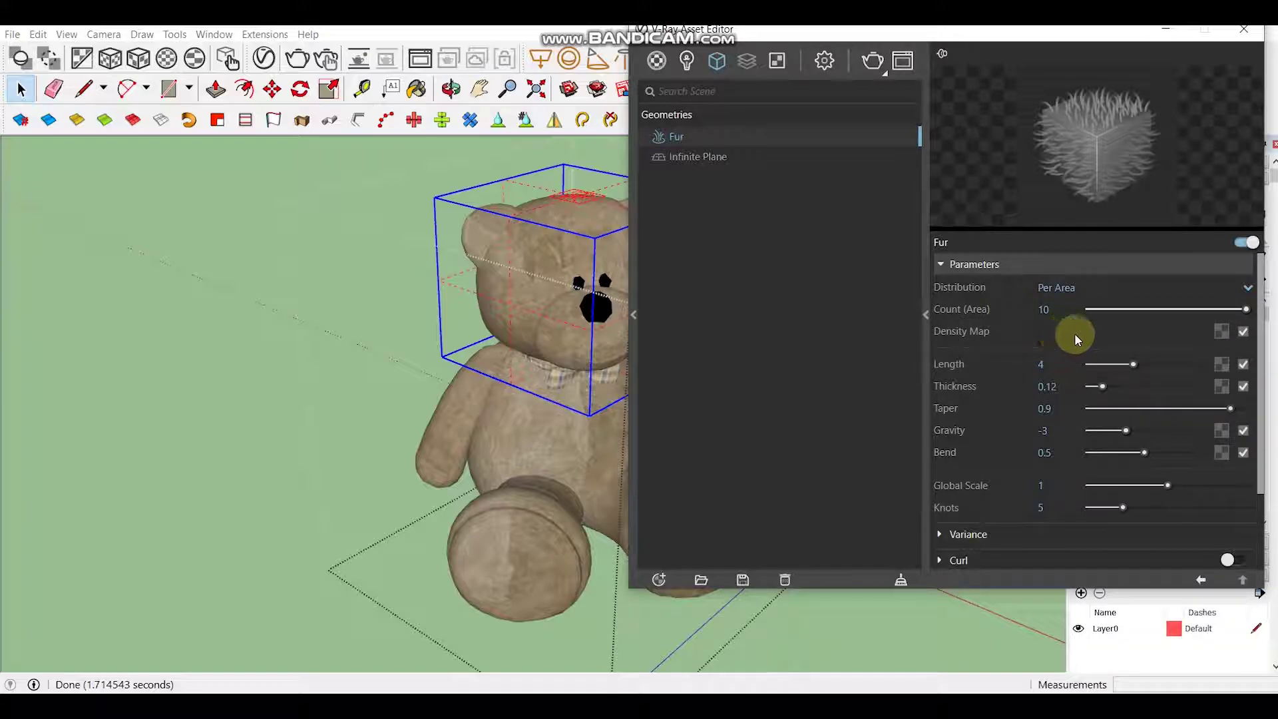
{"action": "double_click", "coordinate": [1055, 364]}
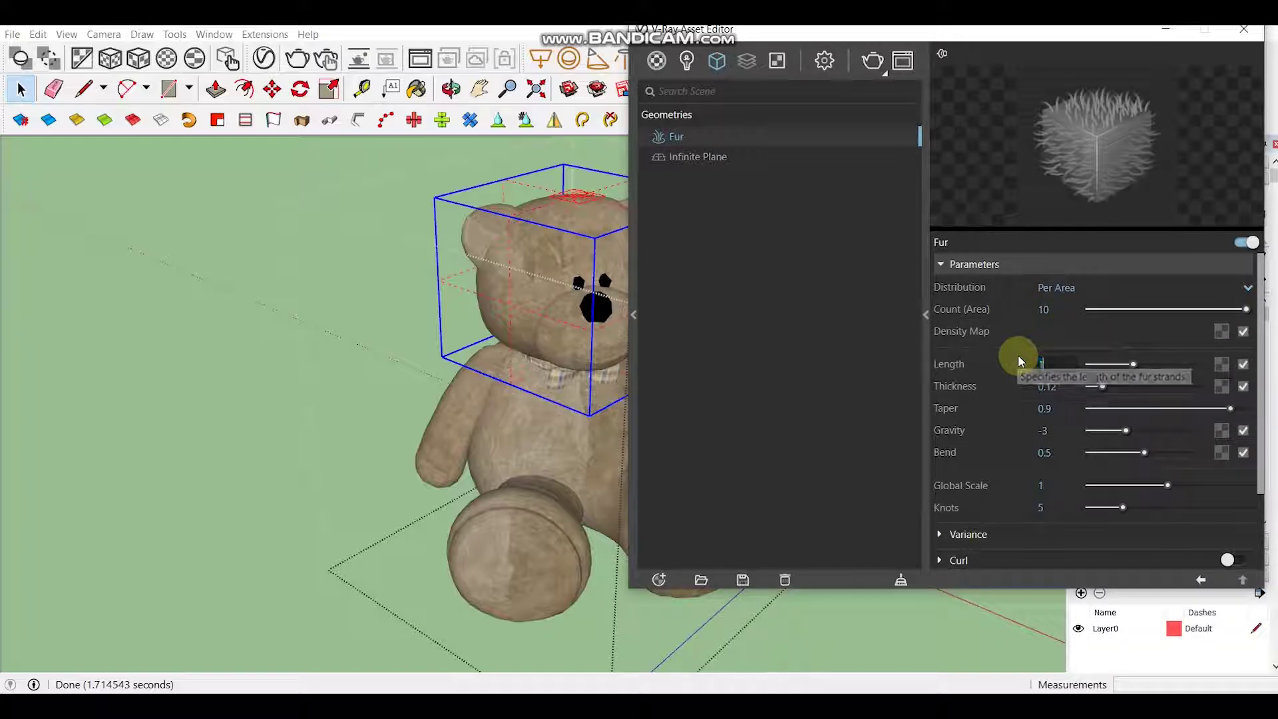
{"action": "type", "text": "1.5"}
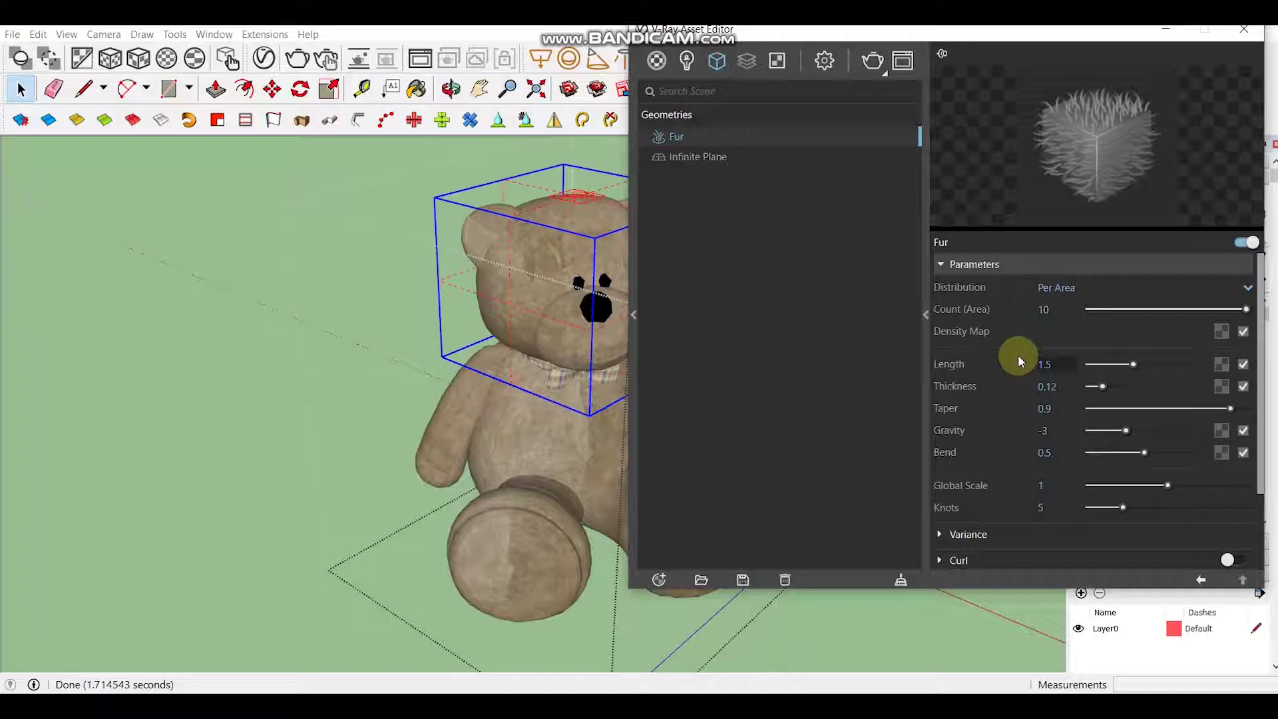
{"action": "key", "text": "Return"}
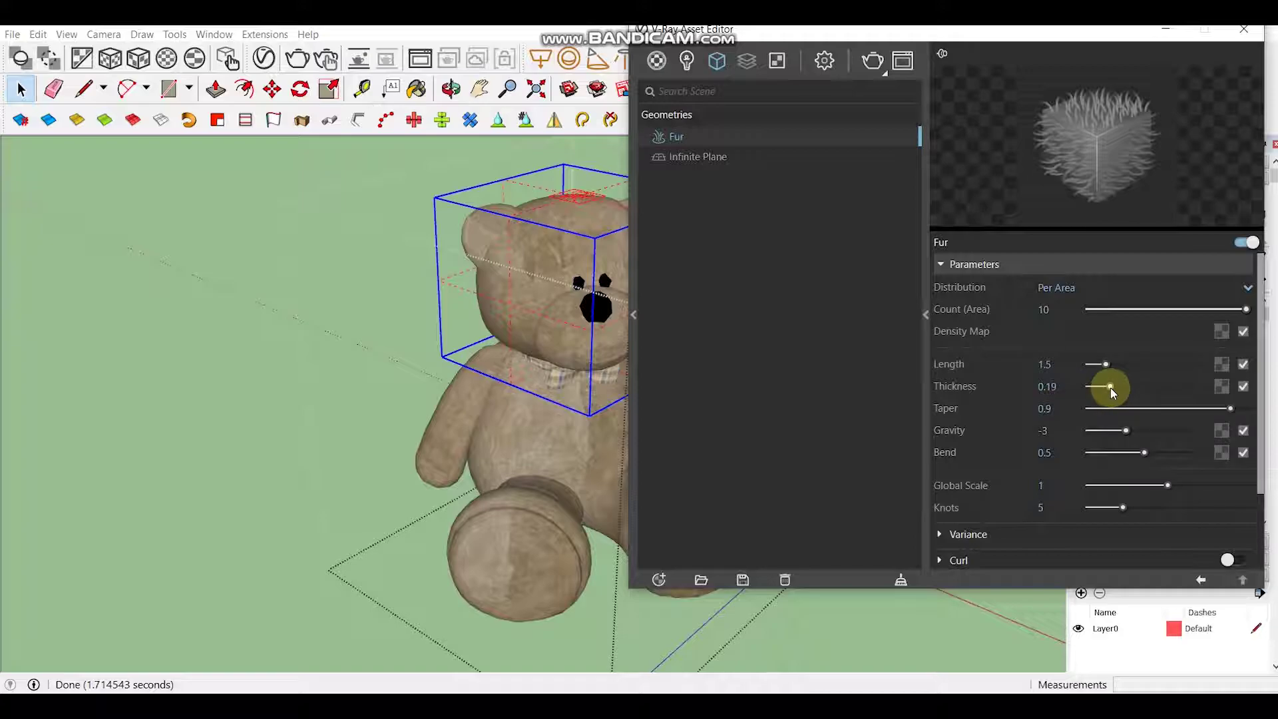
Step: Set fur Thickness to 0.04, Taper to 1 and Gravity to -5
{"action": "left_click_drag", "start_coordinate": [1110, 387], "coordinate": [1093, 386]}
{"action": "left_click_drag", "start_coordinate": [1231, 408], "coordinate": [1247, 408]}
{"action": "left_click", "coordinate": [1047, 414]}
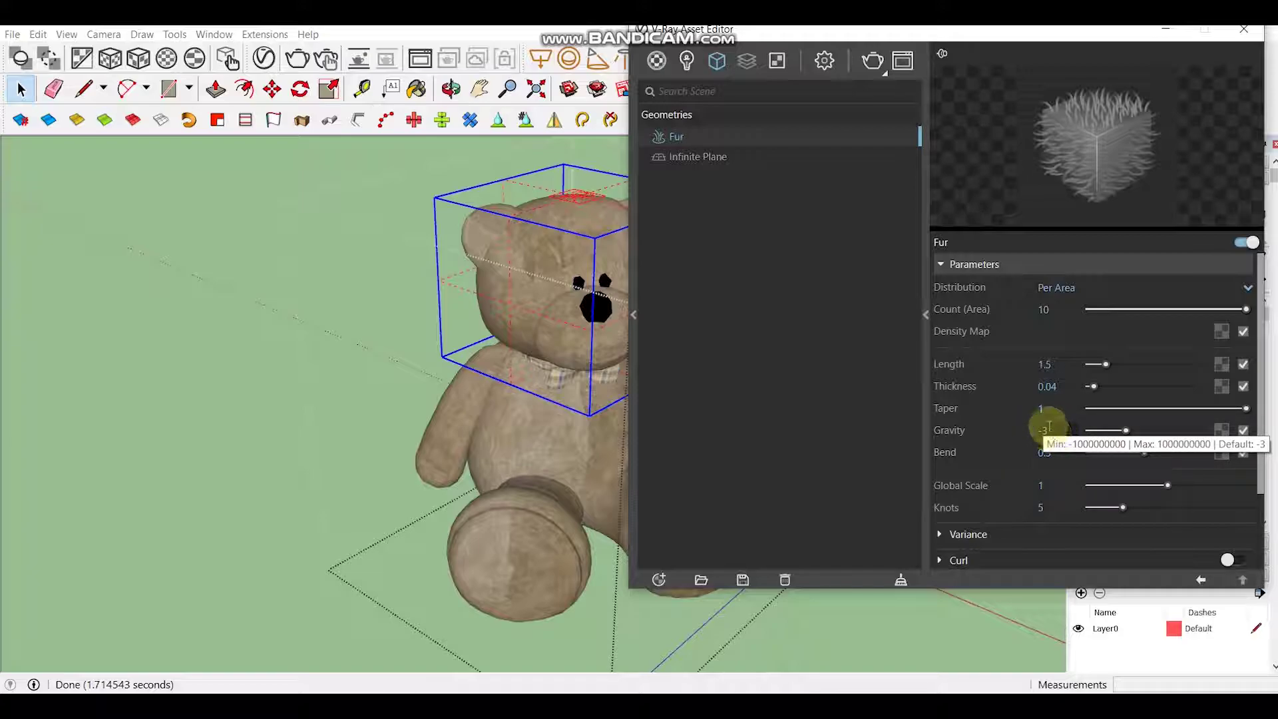
{"action": "left_click", "coordinate": [1059, 426]}
{"action": "type", "text": "-5"}
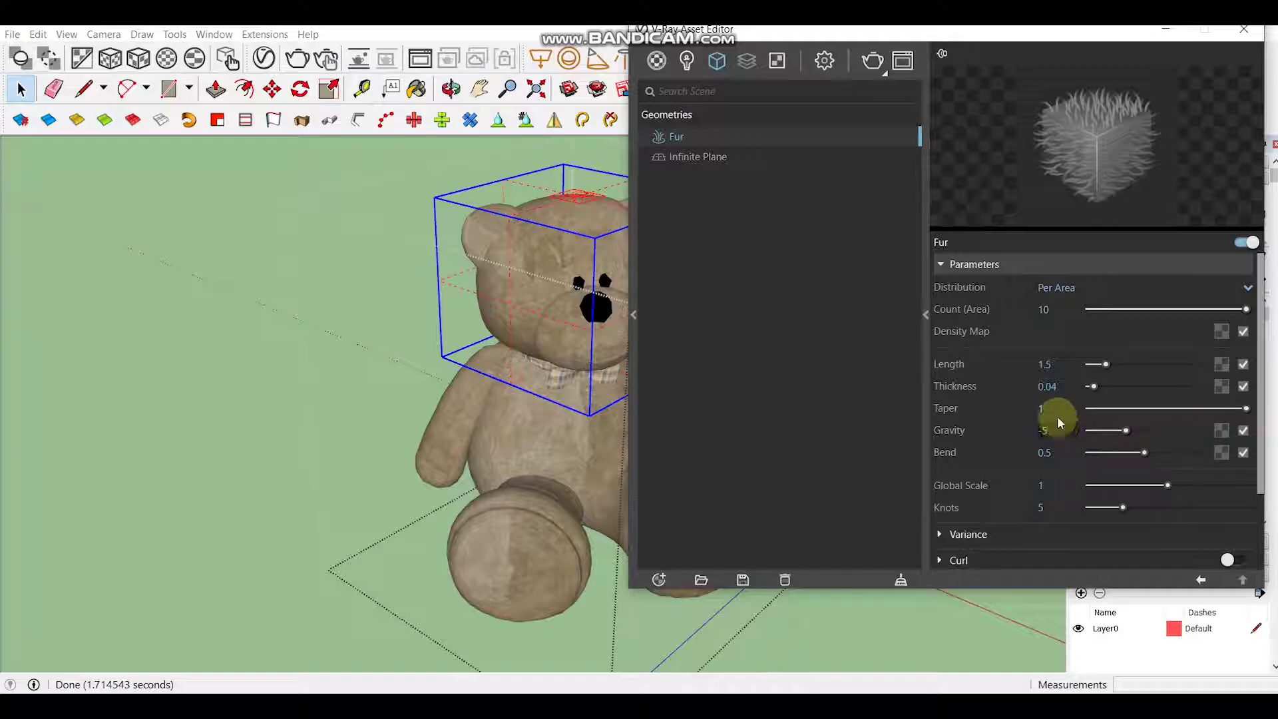
{"action": "key", "text": "Return"}
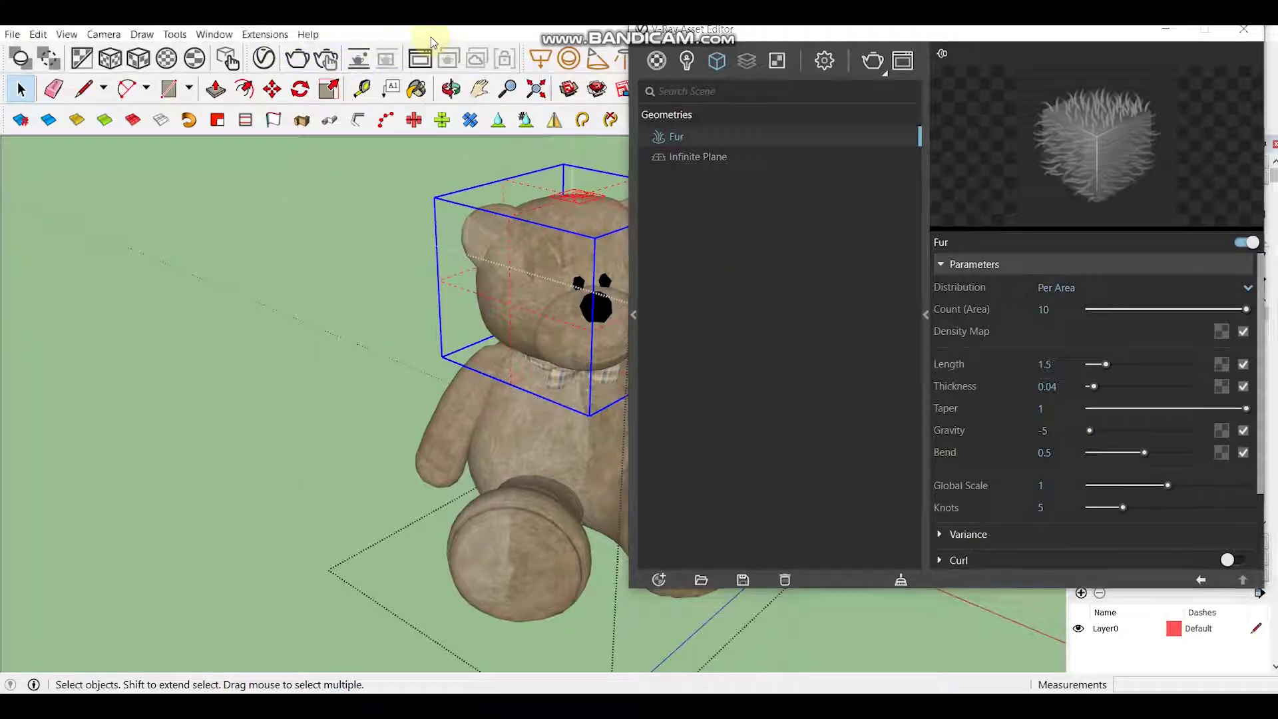
Step: Render the retuned head fur and review it in the frame buffer before hiding it
{"action": "left_click", "coordinate": [299, 62]}
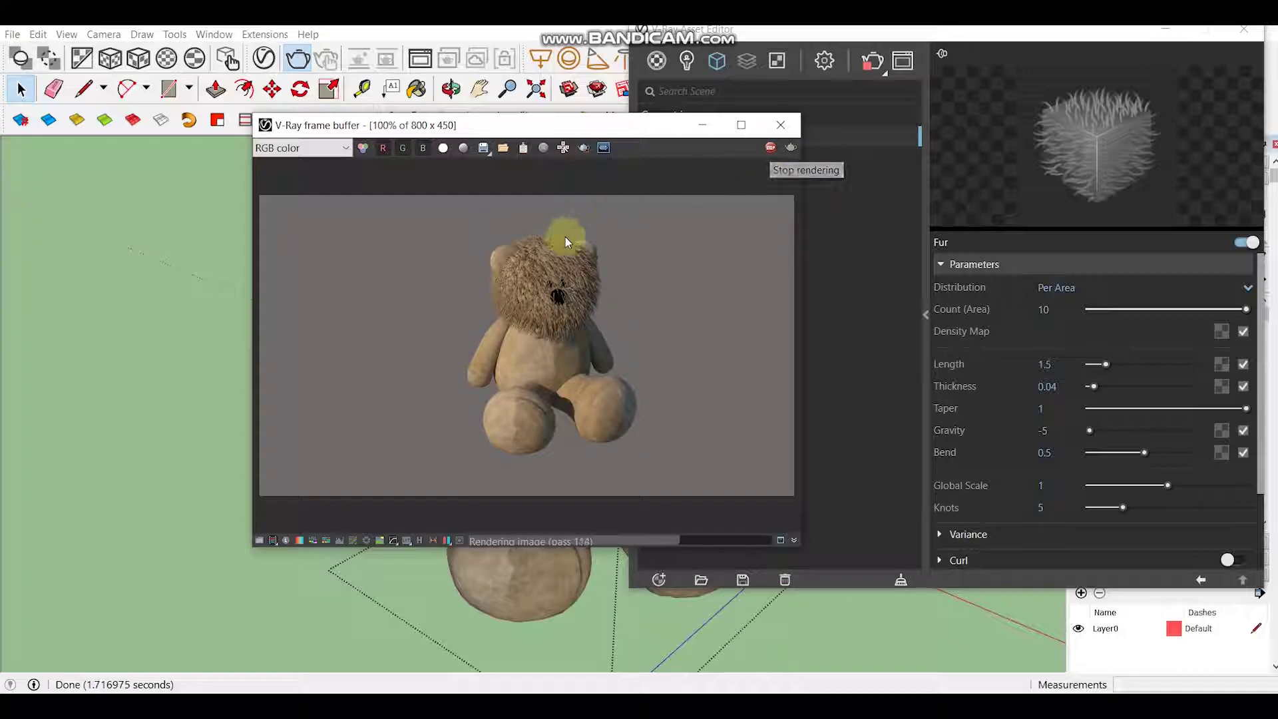
{"action": "scroll", "coordinate": [531, 270], "scroll_direction": "up", "scroll_amount": 1}
{"action": "scroll", "coordinate": [532, 273], "scroll_direction": "up", "scroll_amount": 1}
{"action": "scroll", "coordinate": [533, 273], "scroll_direction": "down", "scroll_amount": 1}
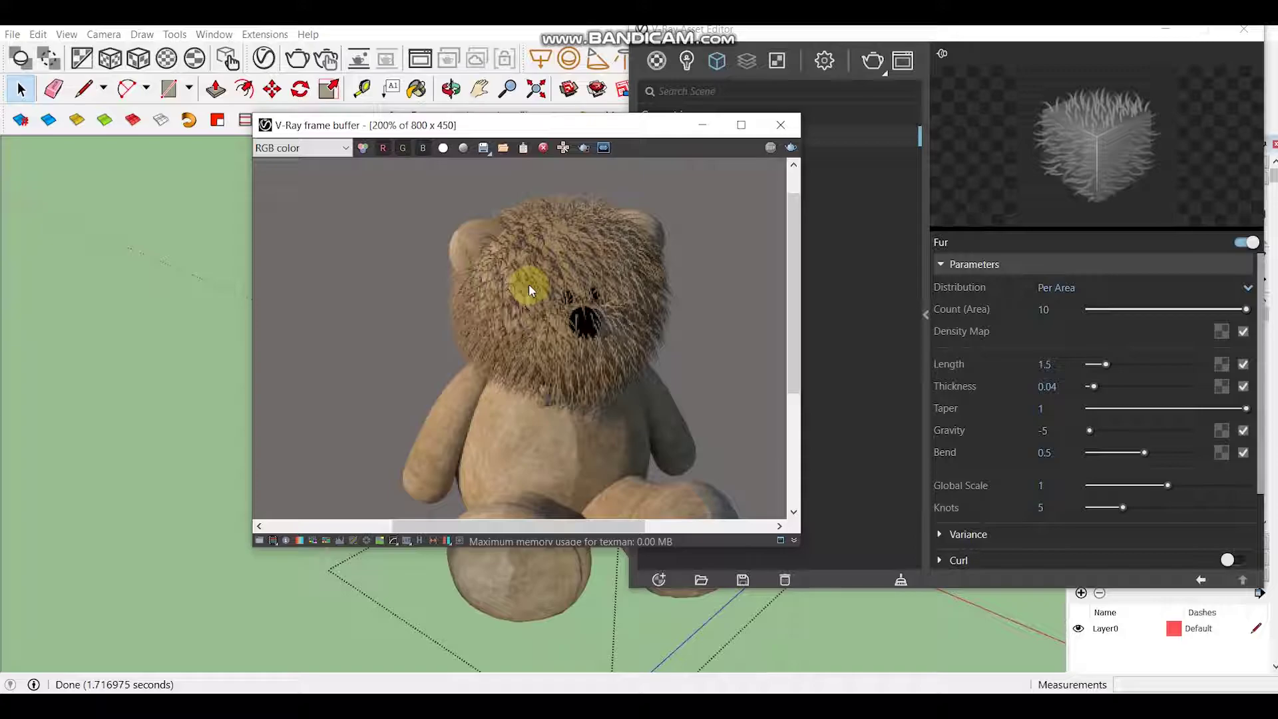
{"action": "left_click", "coordinate": [703, 127]}
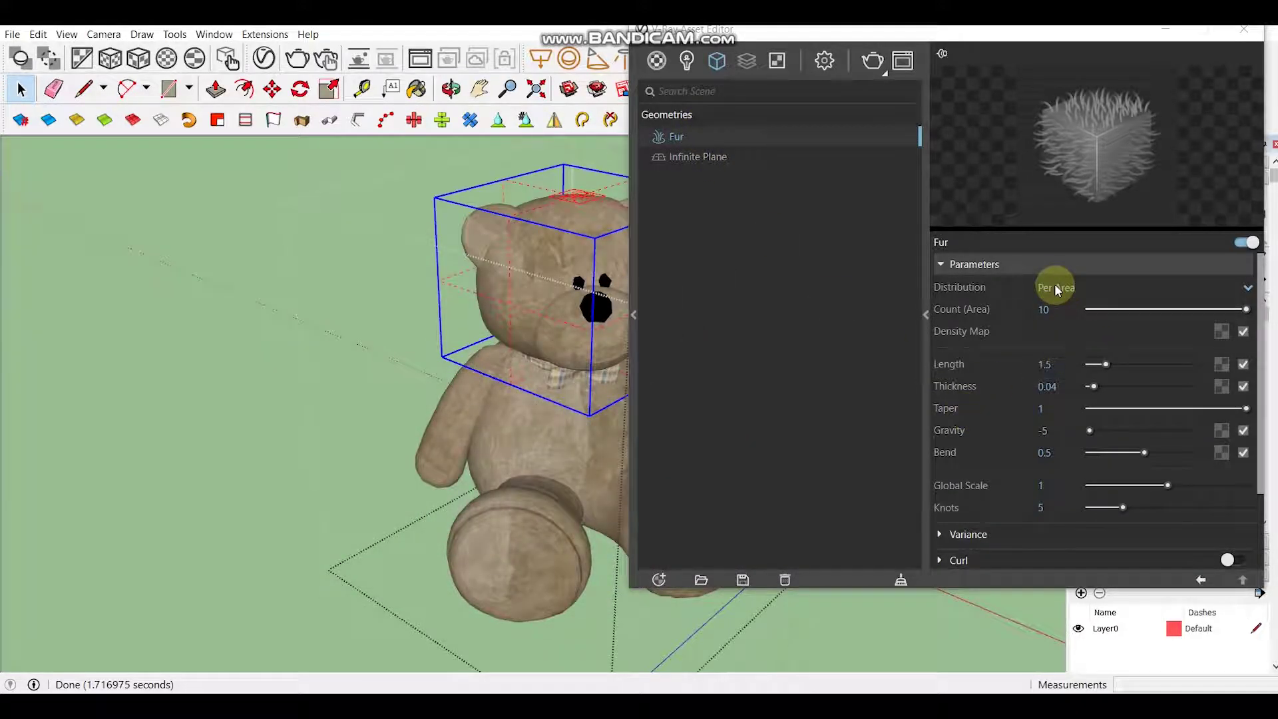
{"action": "left_click", "coordinate": [433, 64]}
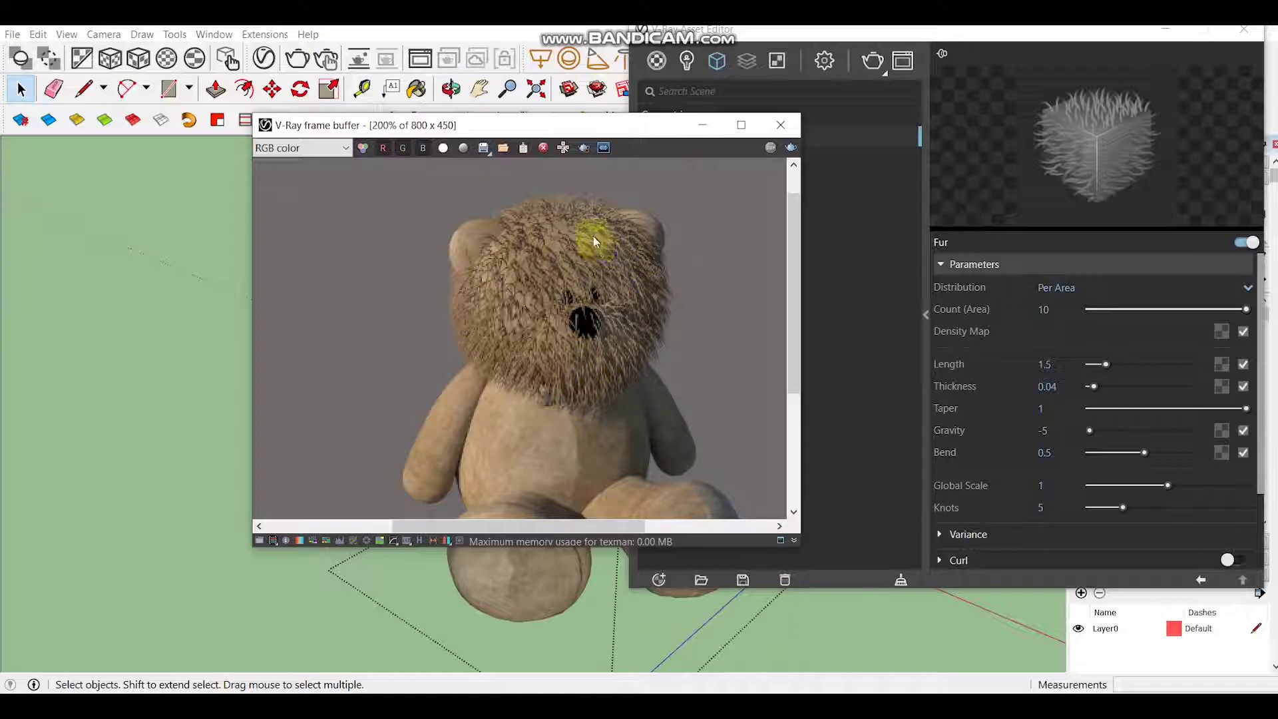
{"action": "left_click", "coordinate": [707, 126]}
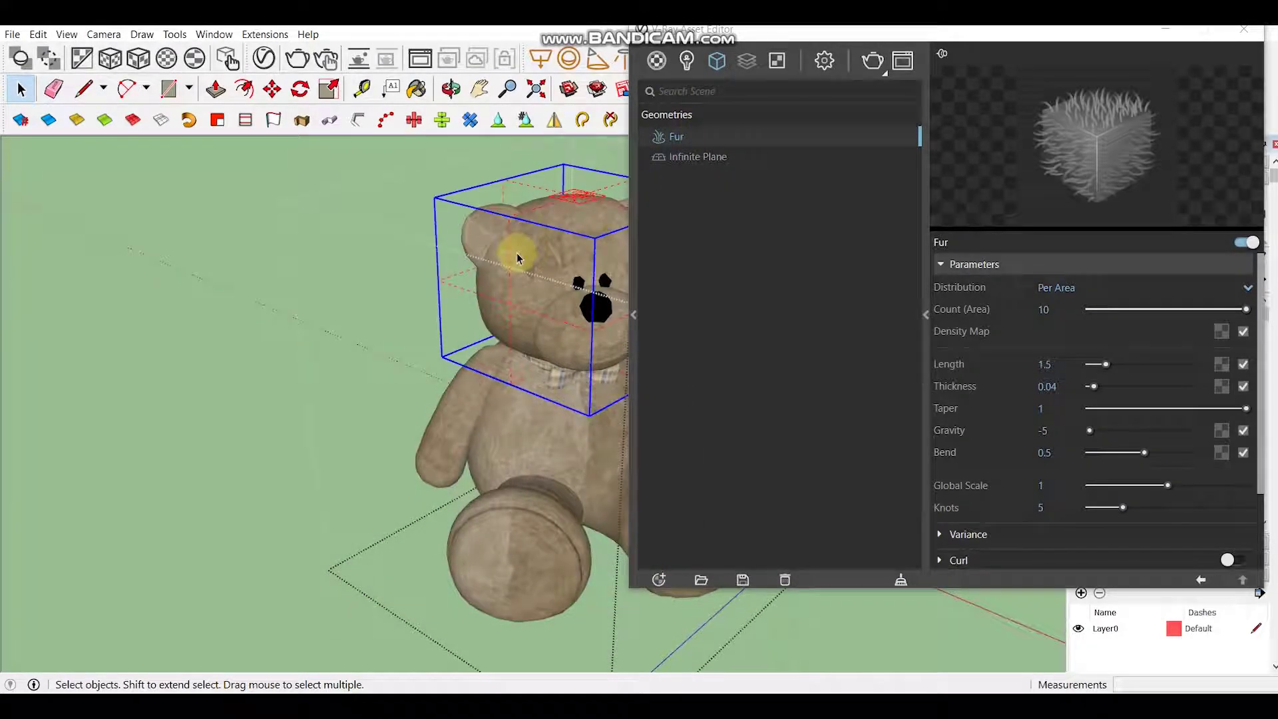
Step: Reframe the bear and turn on hidden geometry display
{"action": "key", "text": "o"}
{"action": "left_click_drag", "start_coordinate": [537, 243], "coordinate": [508, 235]}
{"action": "key", "text": "space"}
{"action": "middle_click_drag", "start_coordinate": [545, 260], "coordinate": [506, 246]}
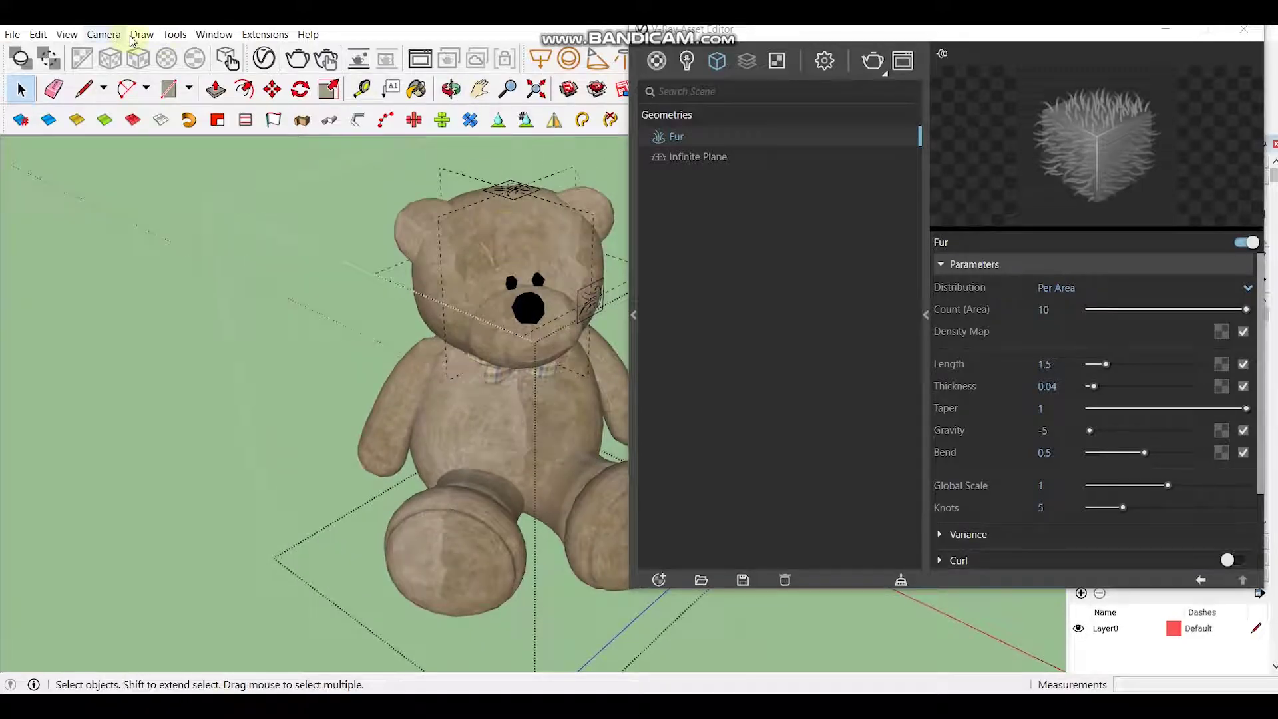
{"action": "left_click", "coordinate": [100, 34]}
{"action": "mouse_move", "coordinate": [66, 34]}
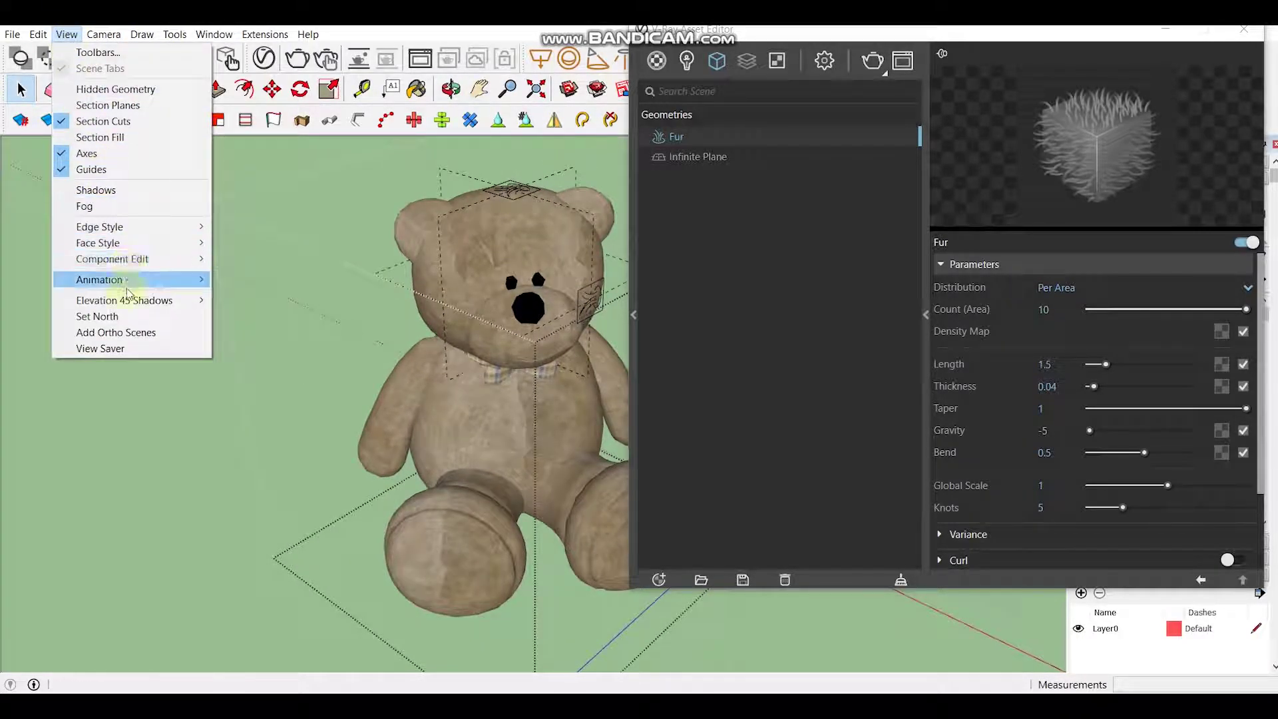
{"action": "left_click", "coordinate": [100, 88]}
{"action": "scroll", "coordinate": [513, 245], "scroll_direction": "up", "scroll_amount": 3}
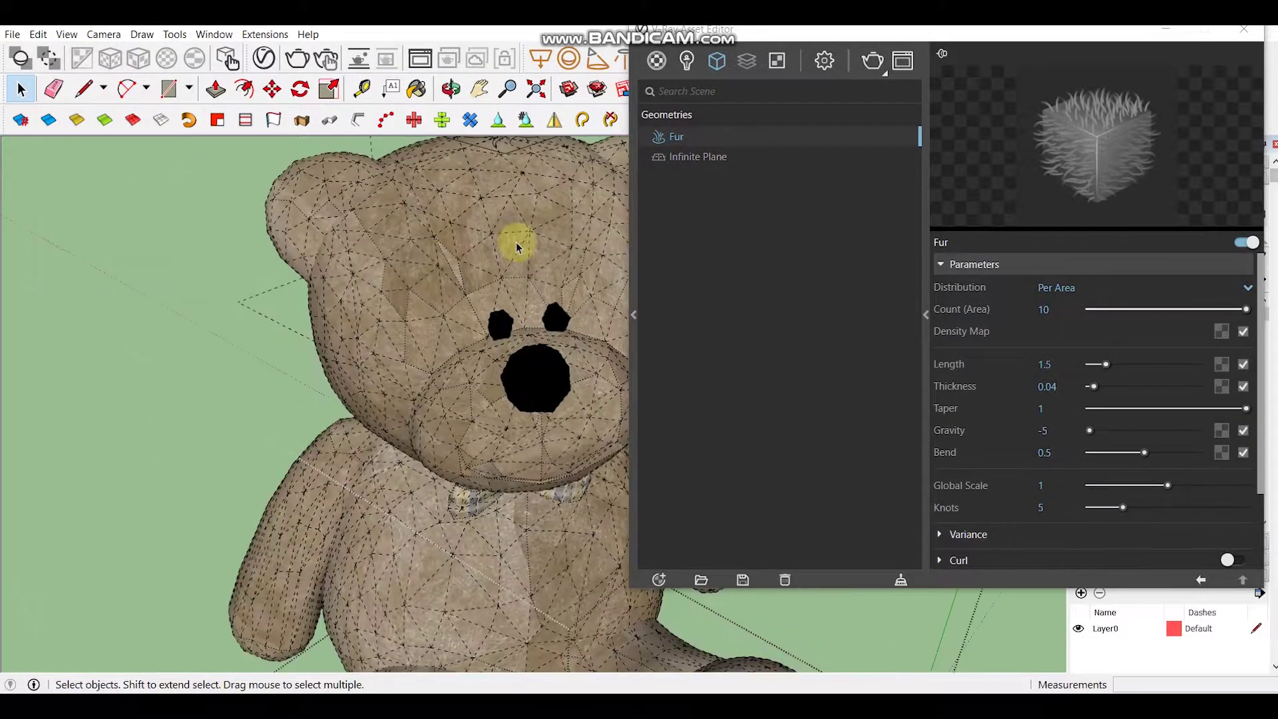
{"action": "scroll", "coordinate": [510, 250], "scroll_direction": "up", "scroll_amount": 3}
Step: Select the bear's head group, then hide the mesh geometry again
{"action": "left_click", "coordinate": [508, 252]}
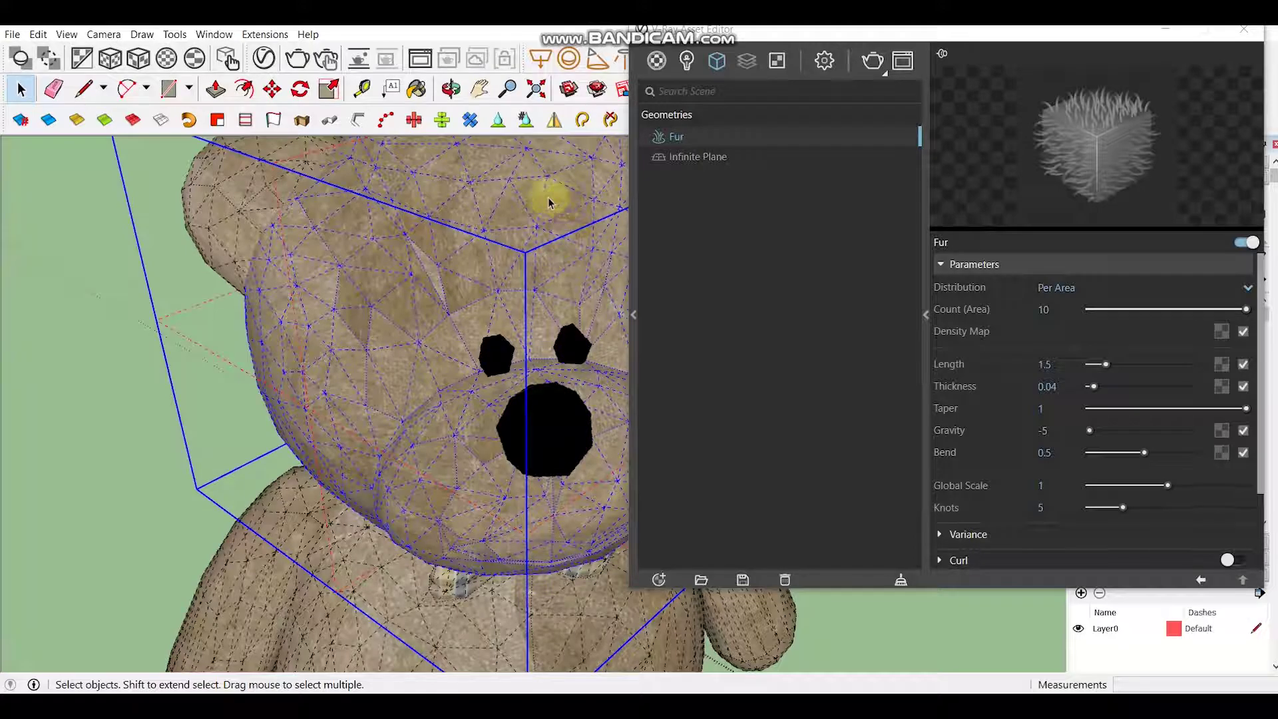
{"action": "scroll", "coordinate": [489, 227], "scroll_direction": "down", "scroll_amount": 2}
{"action": "scroll", "coordinate": [490, 206], "scroll_direction": "down", "scroll_amount": 2}
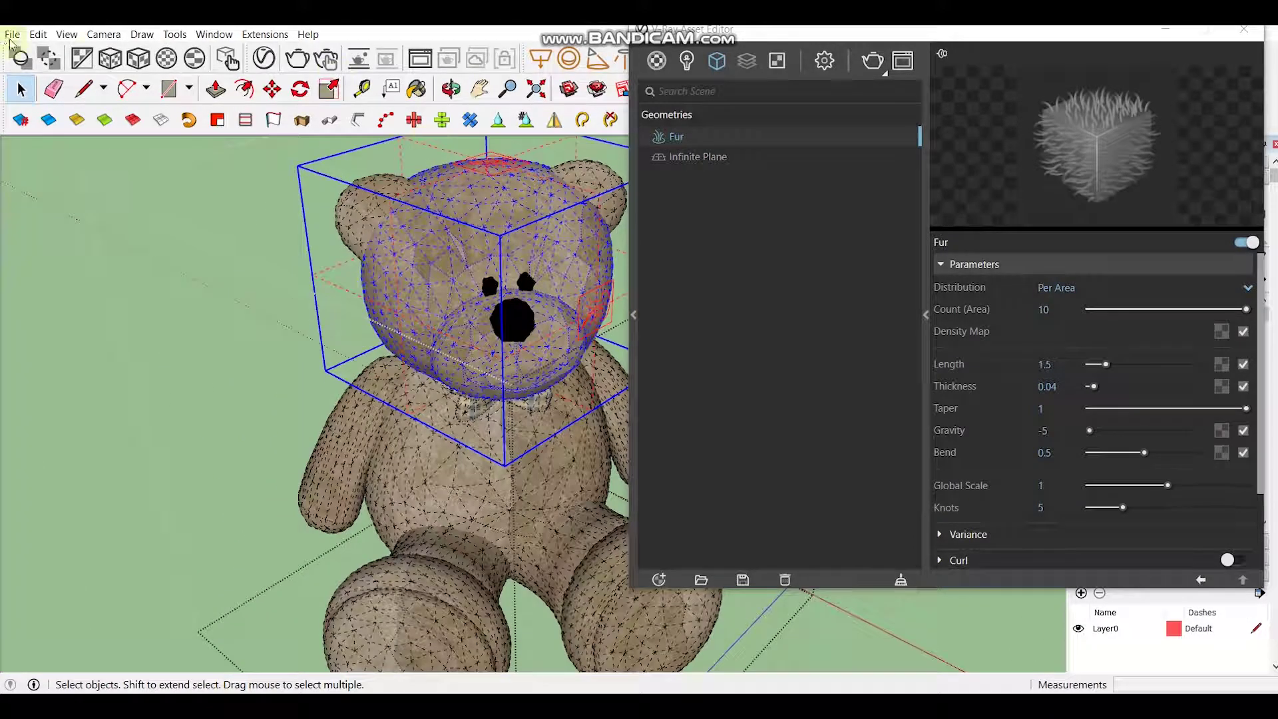
{"action": "left_click", "coordinate": [66, 34]}
{"action": "left_click", "coordinate": [100, 88]}
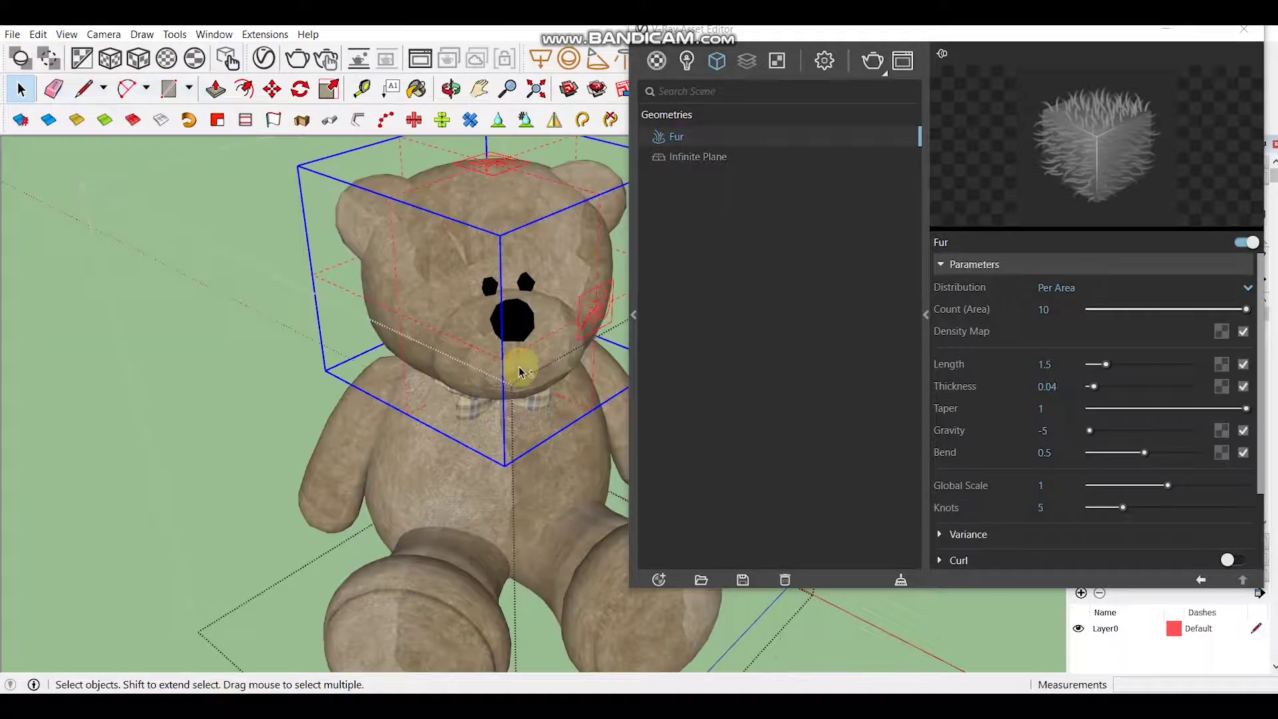
{"action": "mouse_move", "coordinate": [519, 363]}
{"action": "middle_mouse_down"}
{"action": "mouse_move", "coordinate": [507, 301]}
{"action": "mouse_move", "coordinate": [489, 323]}
{"action": "middle_mouse_up"}
Step: Switch the head fur to Per Face distribution with Count (Face) 50 and start a render
{"action": "left_click", "coordinate": [1043, 286]}
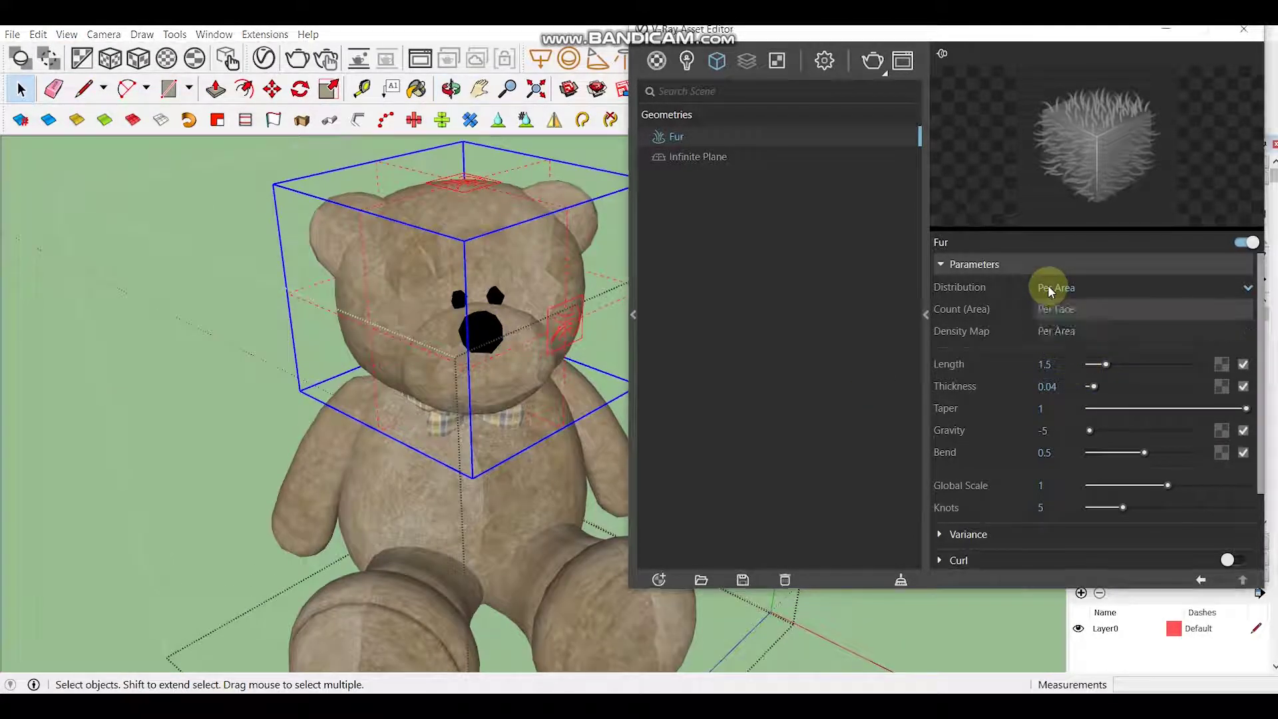
{"action": "left_click", "coordinate": [1058, 311]}
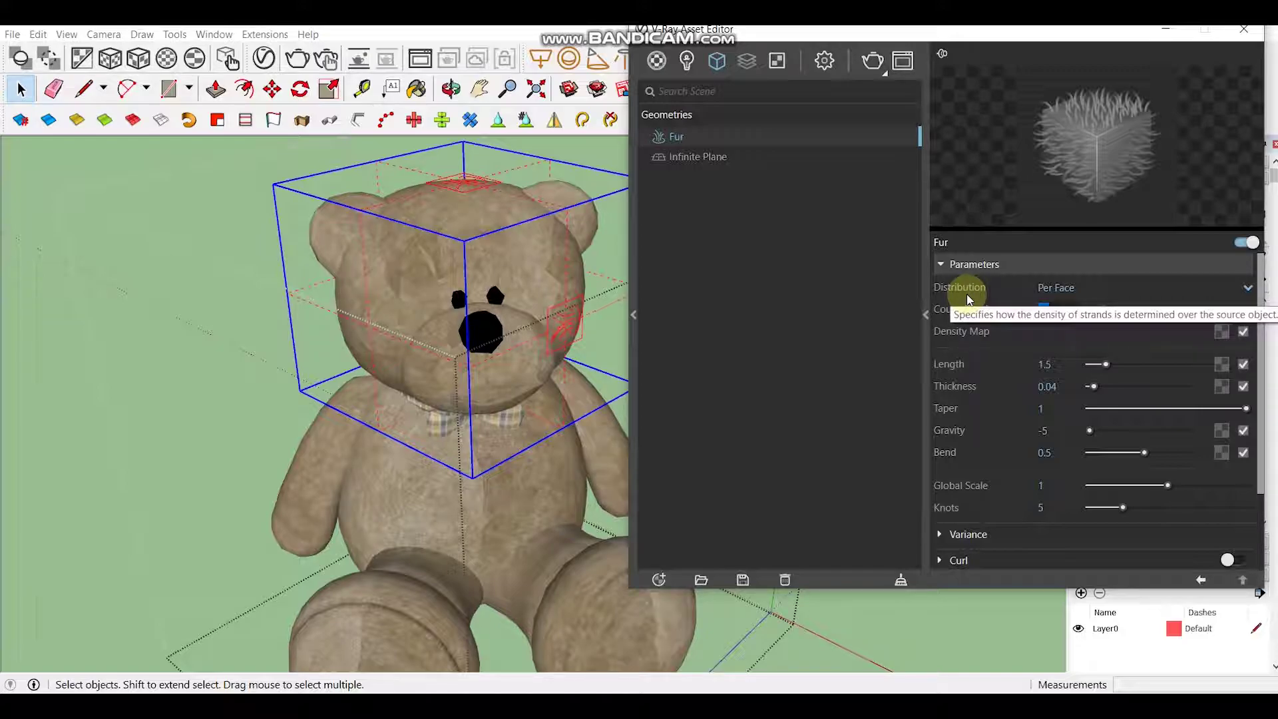
{"action": "type", "text": "50"}
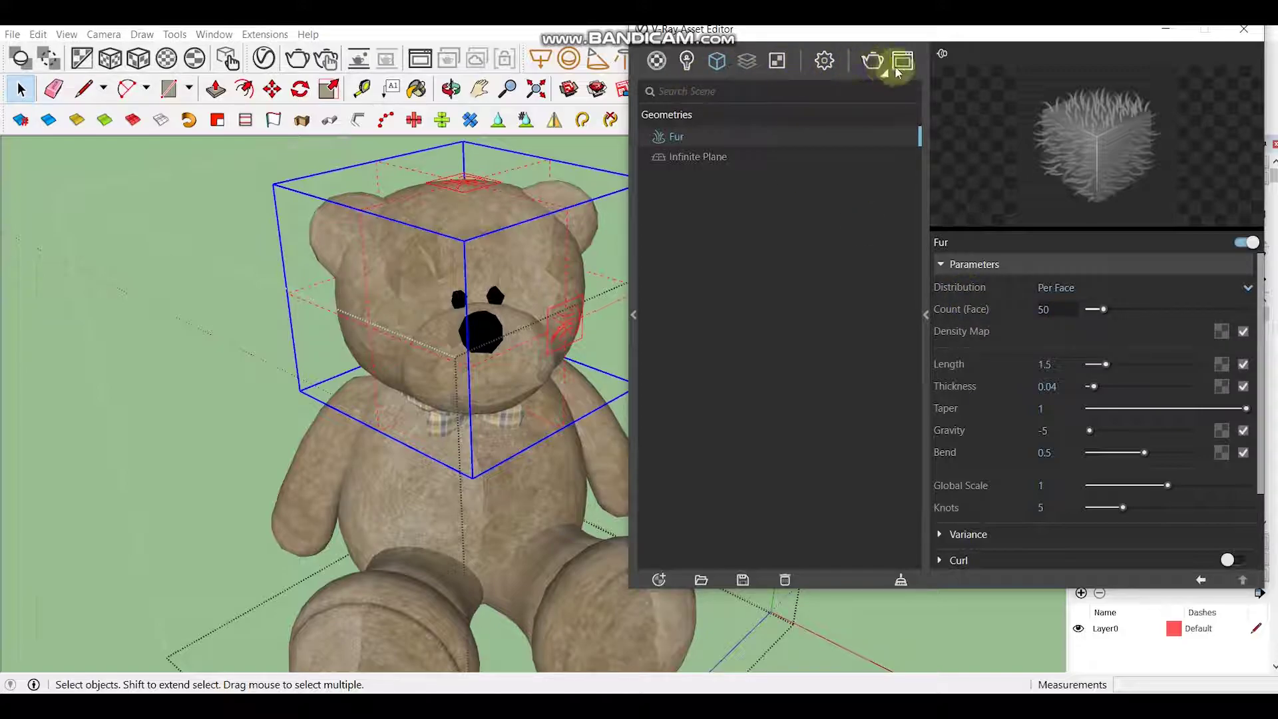
{"action": "left_click", "coordinate": [858, 353]}
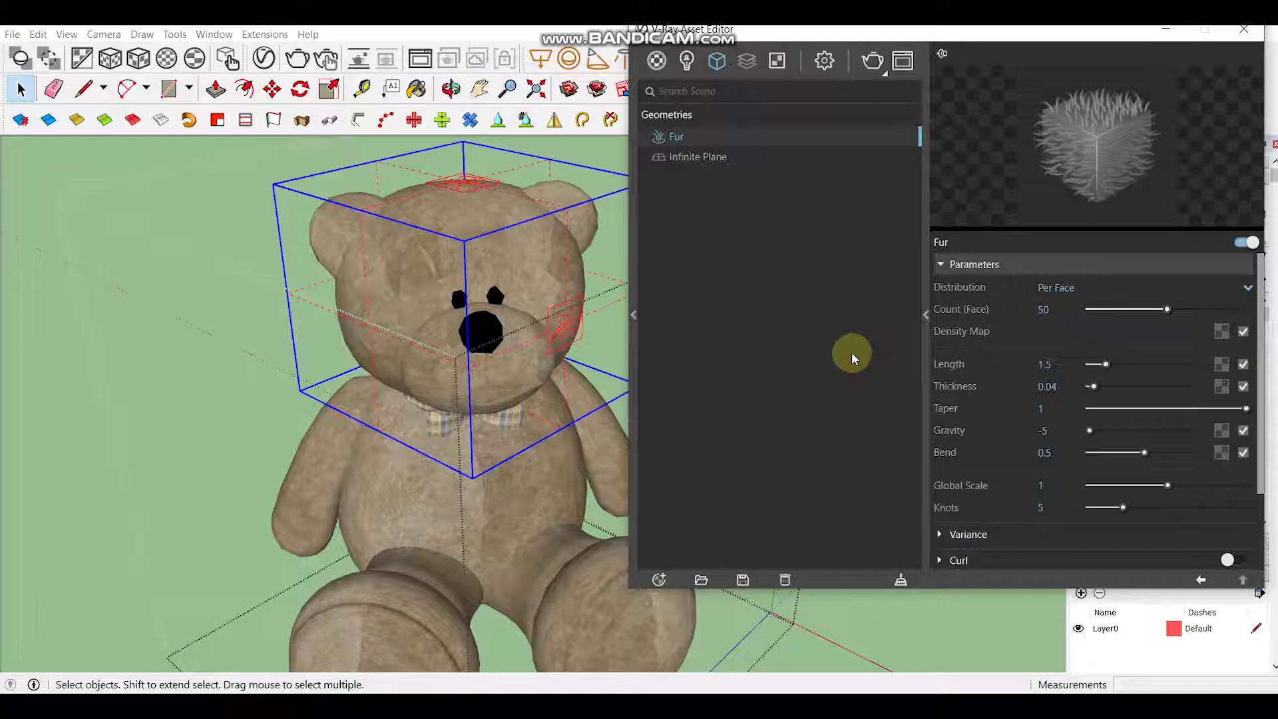
{"action": "left_click", "coordinate": [326, 59]}
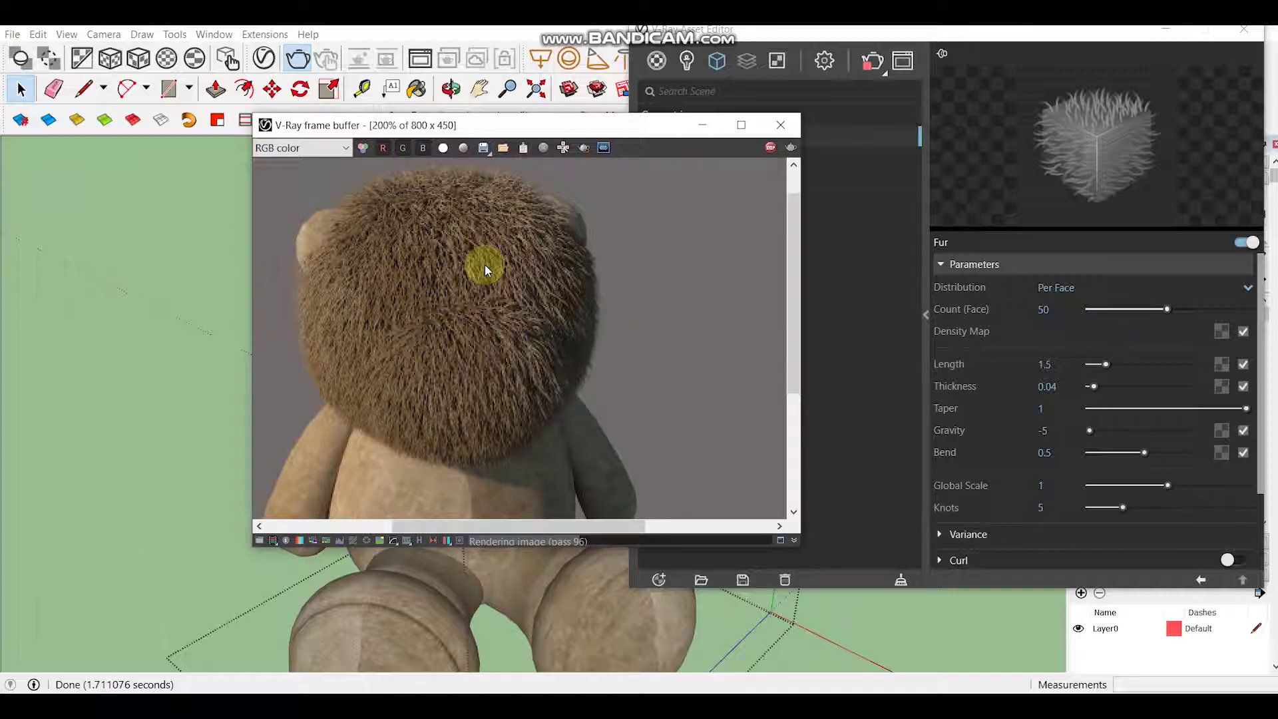
Step: Stop the Per Face fur render, send the frame buffer back and select the Count (Face) field
{"action": "left_click", "coordinate": [771, 147]}
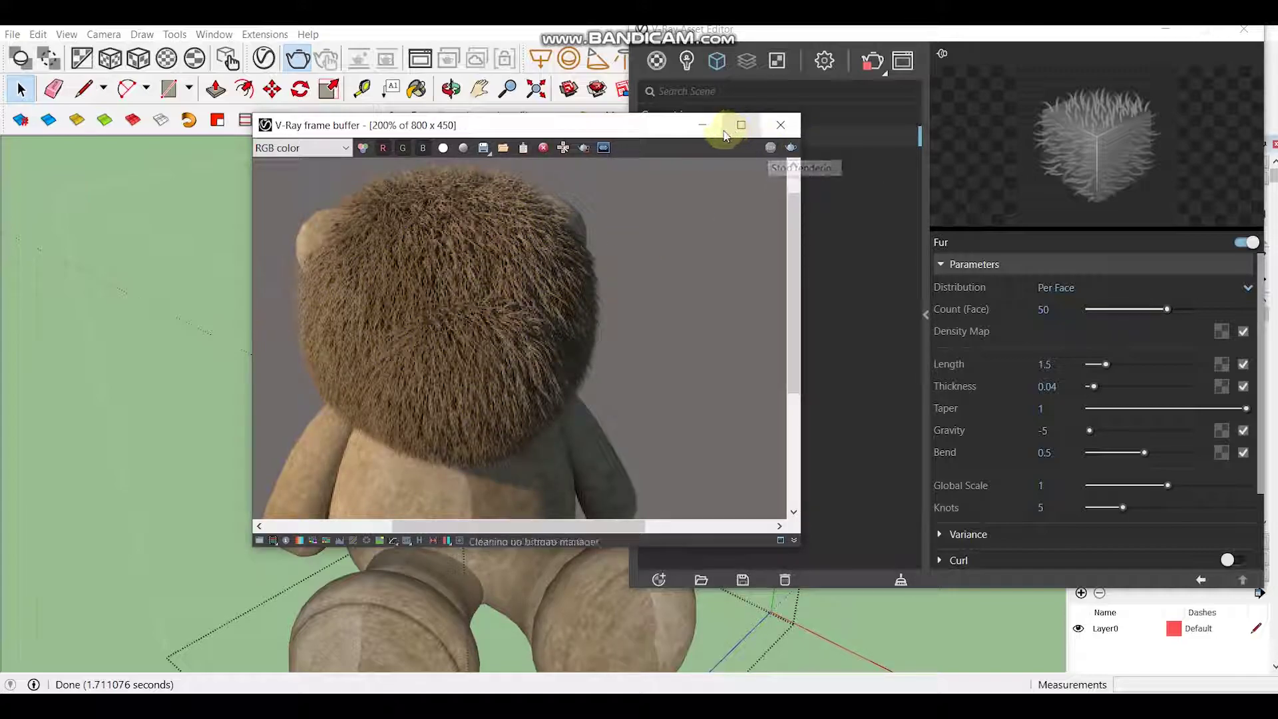
{"action": "left_click", "coordinate": [1080, 331]}
{"action": "left_click", "coordinate": [1063, 314]}
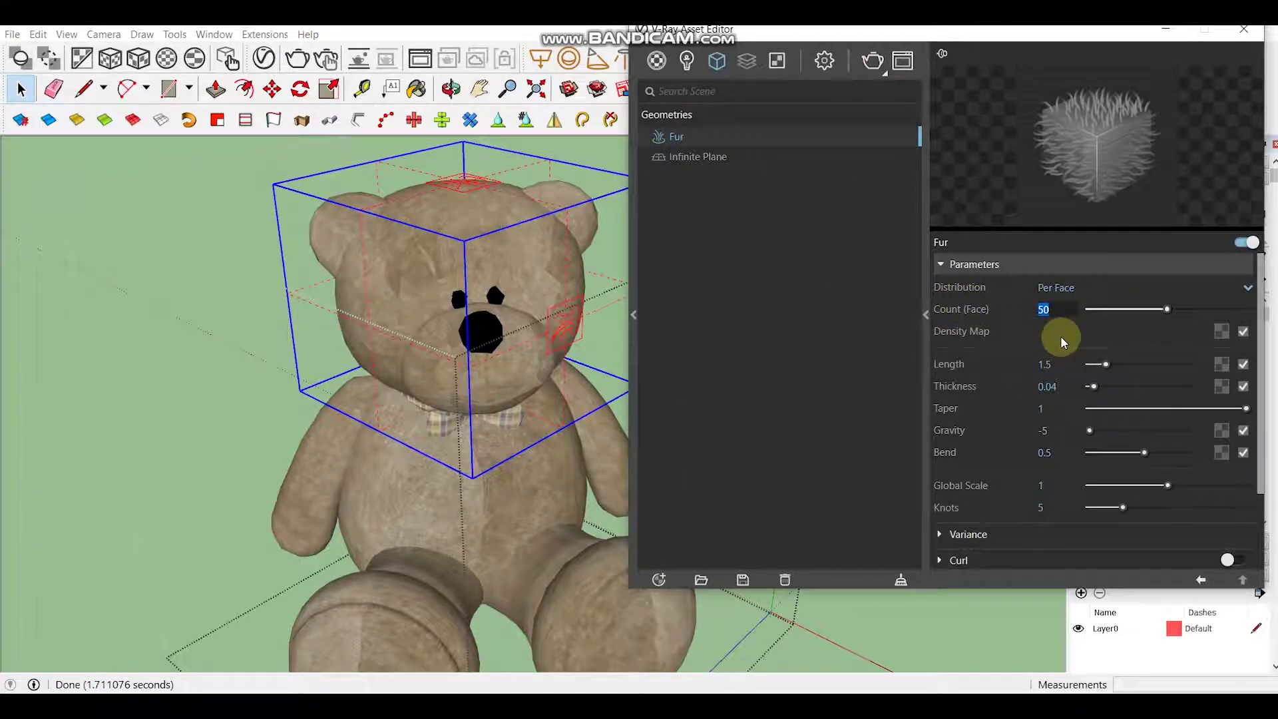
{"action": "type", "text": "70"}
Step: Set the fur's Count (Face) to 70 and Length to 0.3
{"action": "key", "text": "Return"}
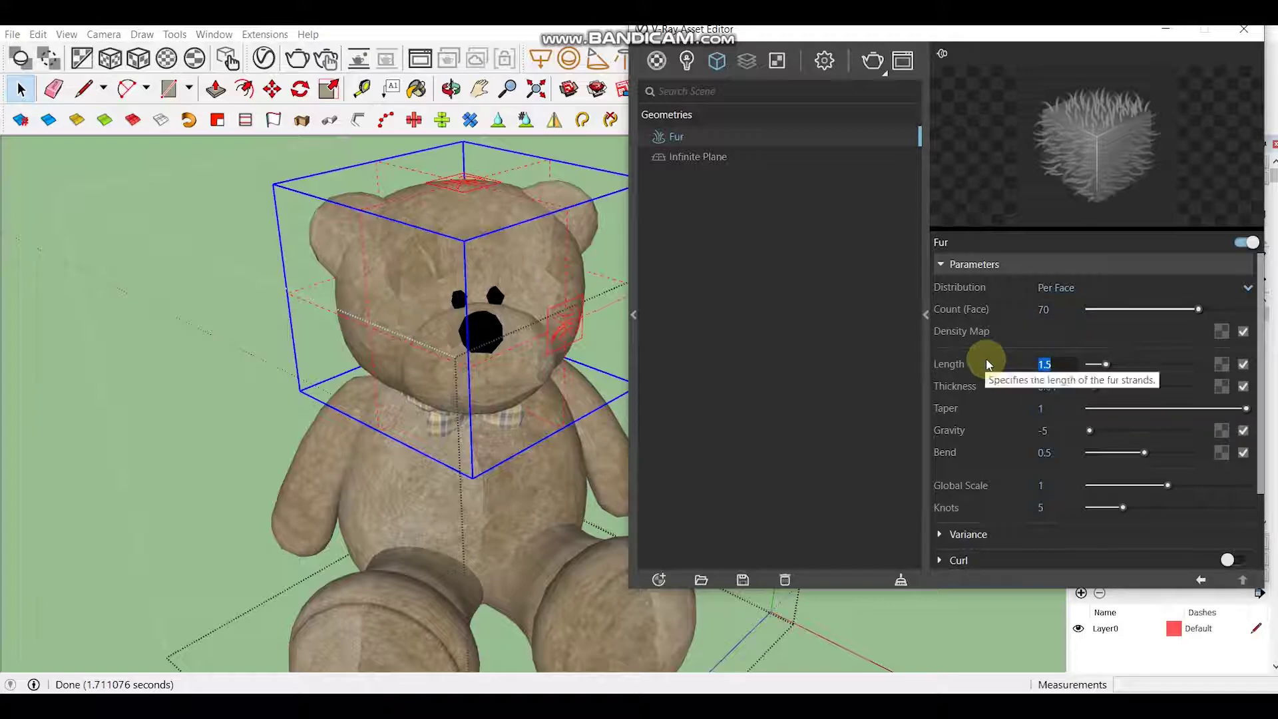
{"action": "type", "text": "0"}
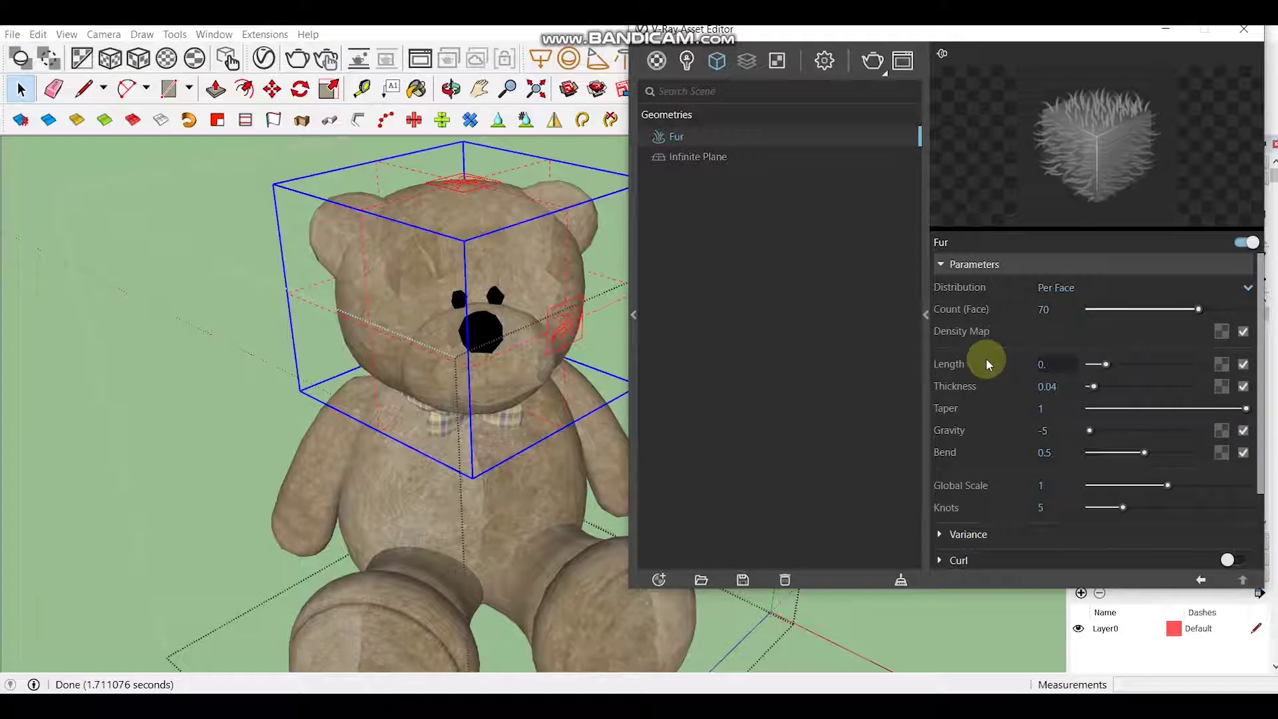
{"action": "type", "text": ".3"}
{"action": "key", "text": "Return"}
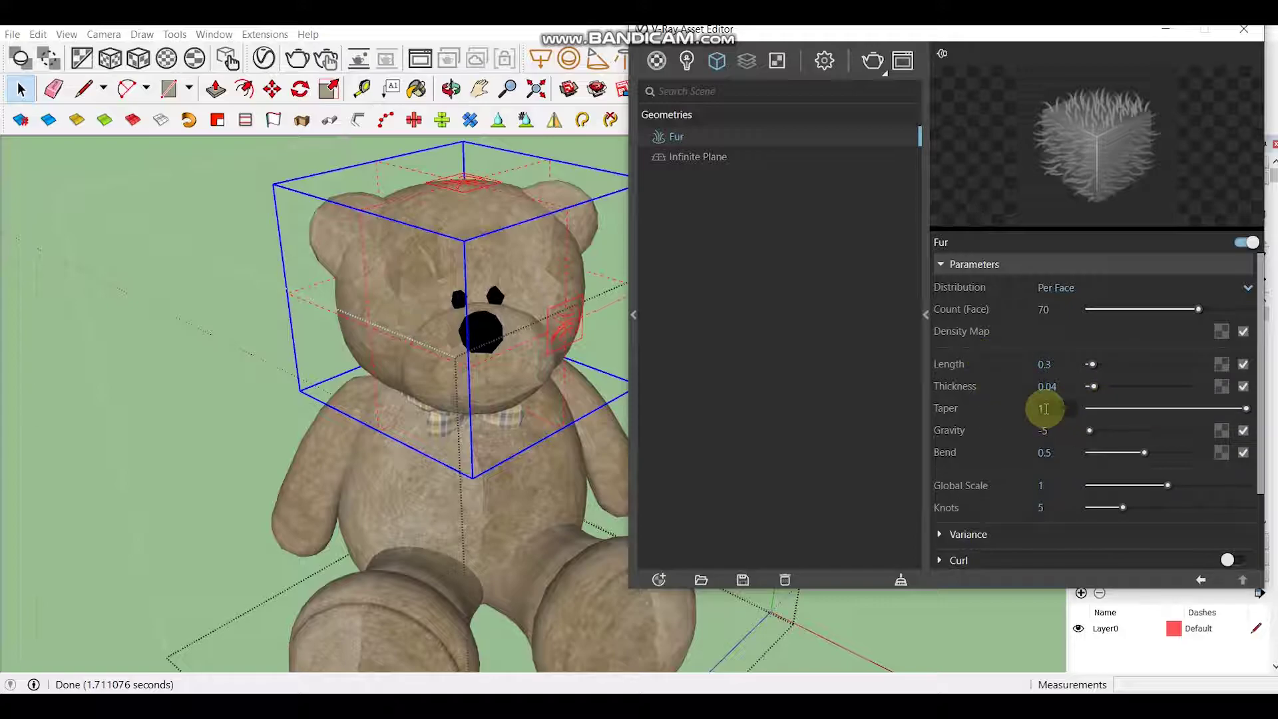
Step: Set the Direction variance to 0 and raise Knots to 15
{"action": "scroll", "coordinate": [1052, 386], "scroll_direction": "down", "scroll_amount": 2}
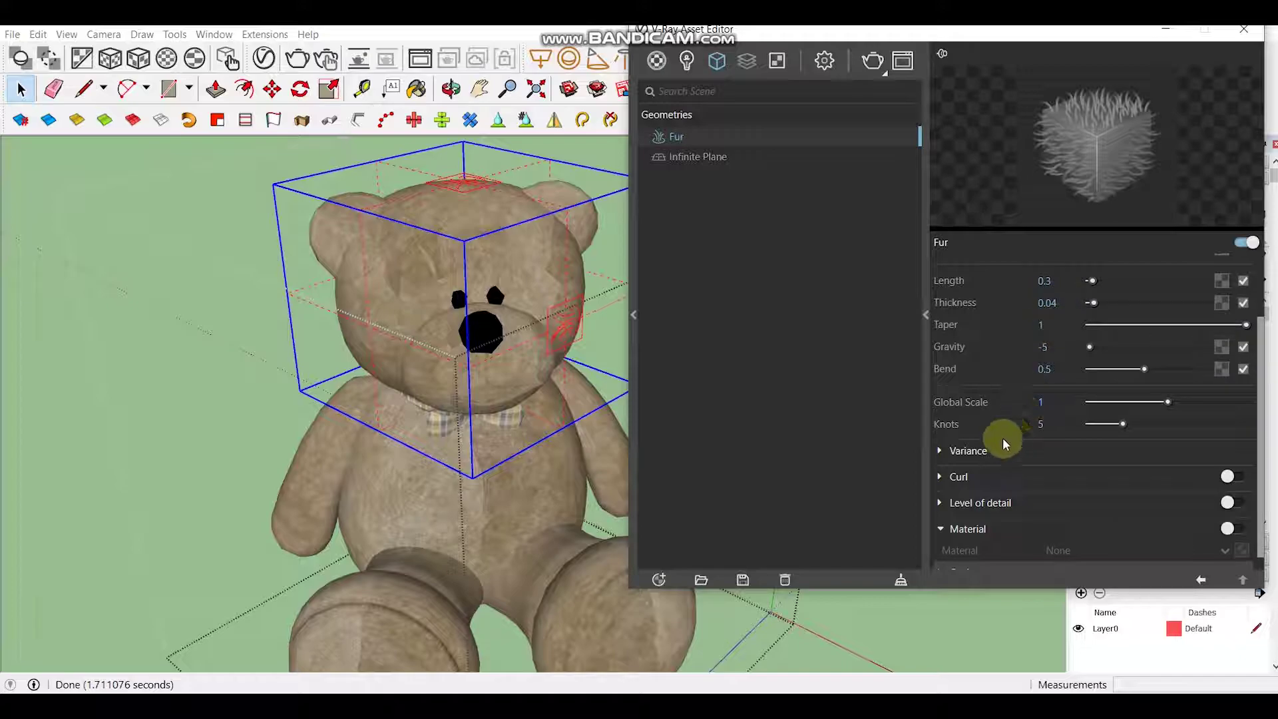
{"action": "left_click", "coordinate": [970, 450]}
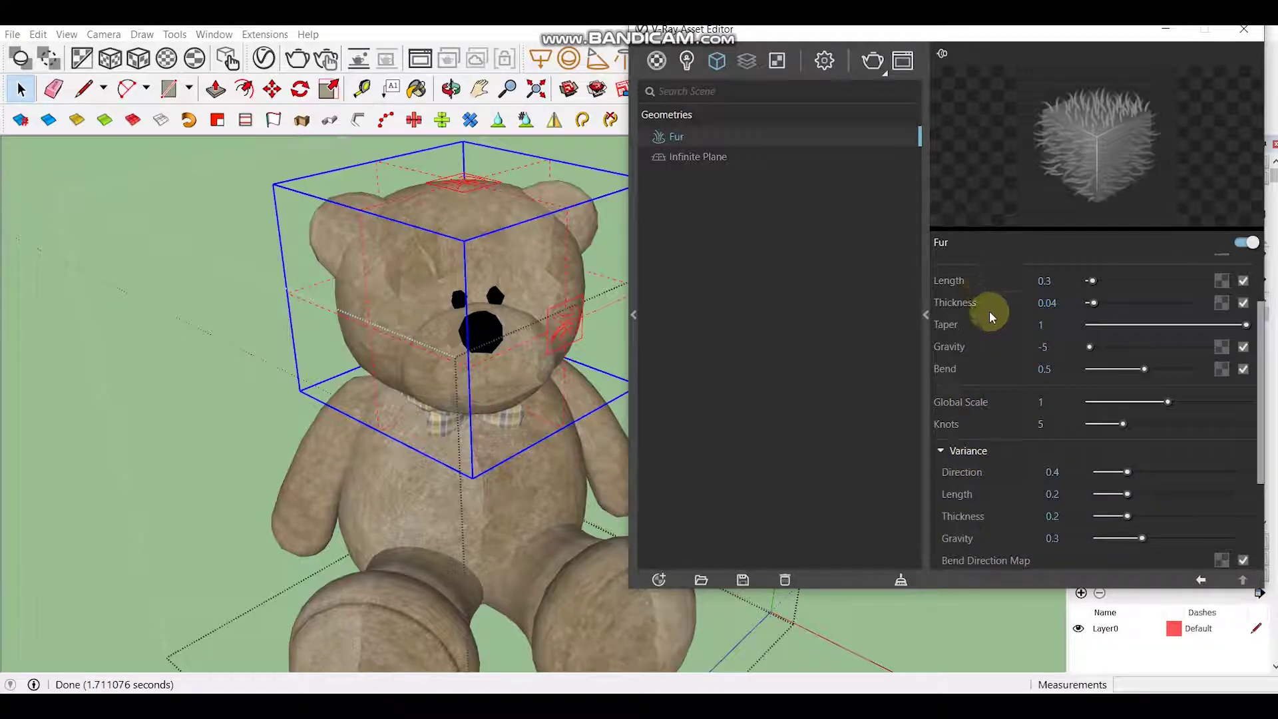
{"action": "scroll", "coordinate": [991, 319], "scroll_direction": "down", "scroll_amount": 1}
{"action": "scroll", "coordinate": [993, 334], "scroll_direction": "down", "scroll_amount": 1}
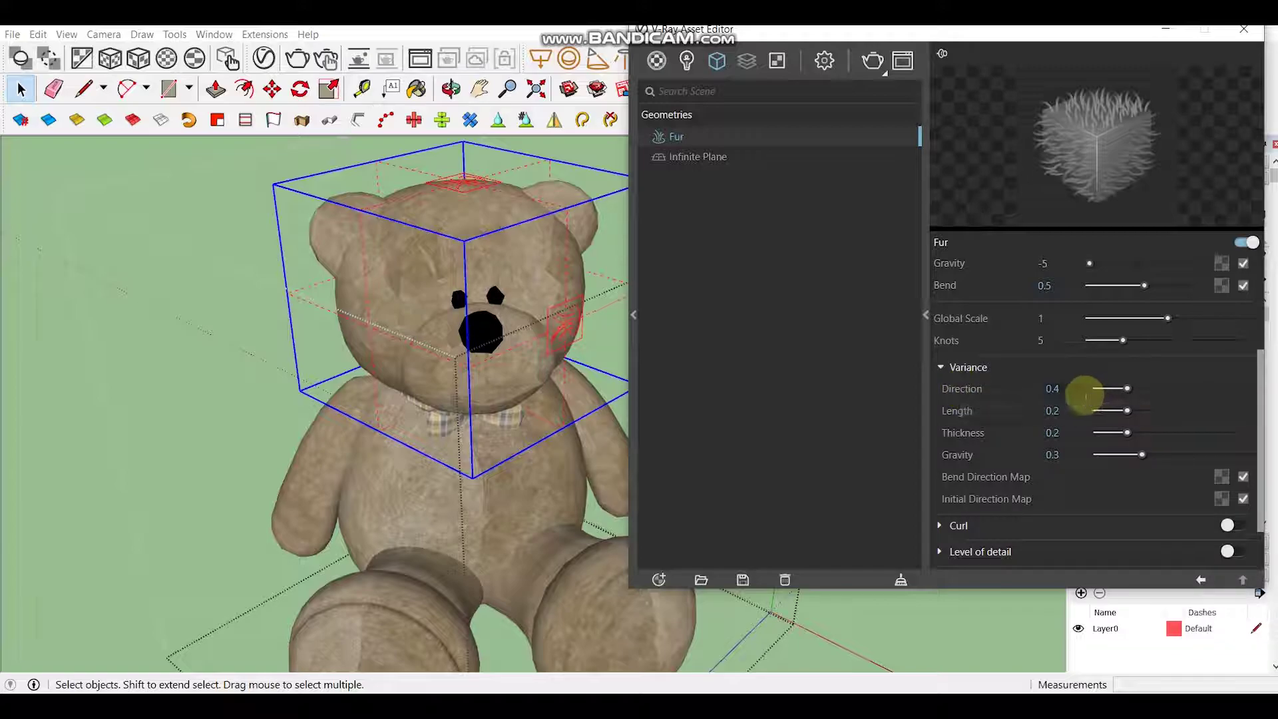
{"action": "left_click", "coordinate": [1059, 389]}
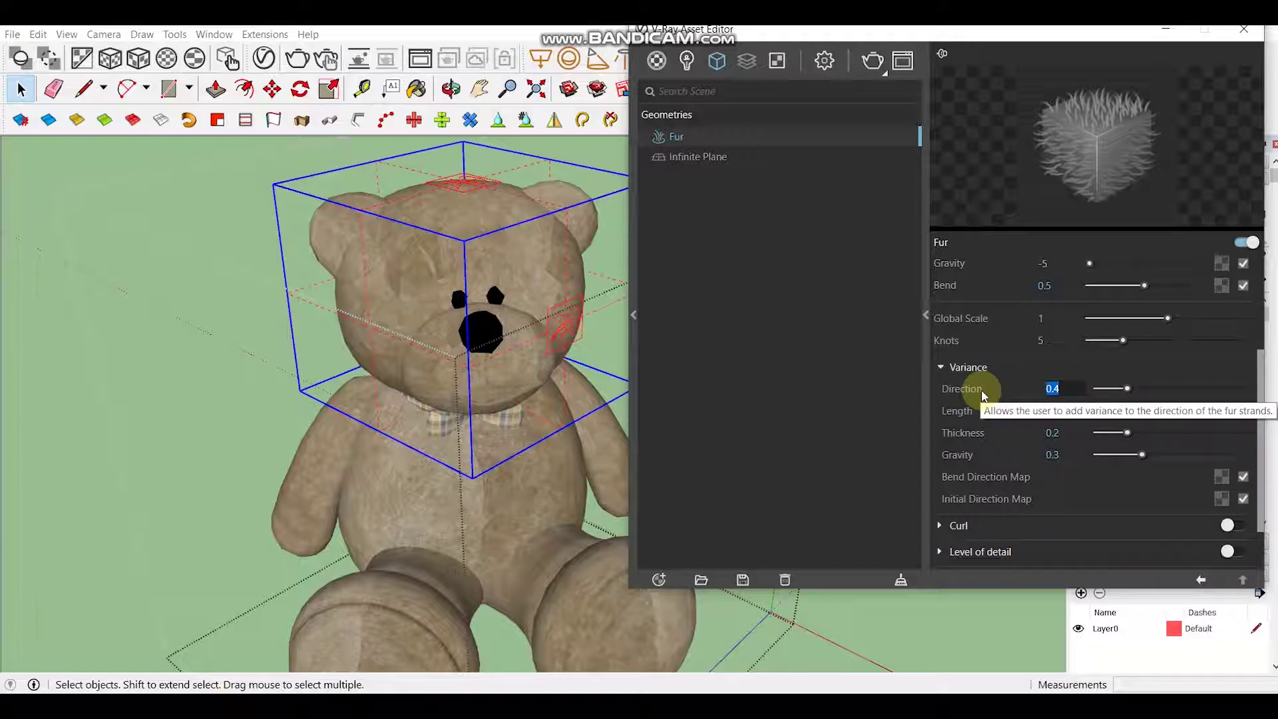
{"action": "type", "text": "0"}
{"action": "key", "text": "Return"}
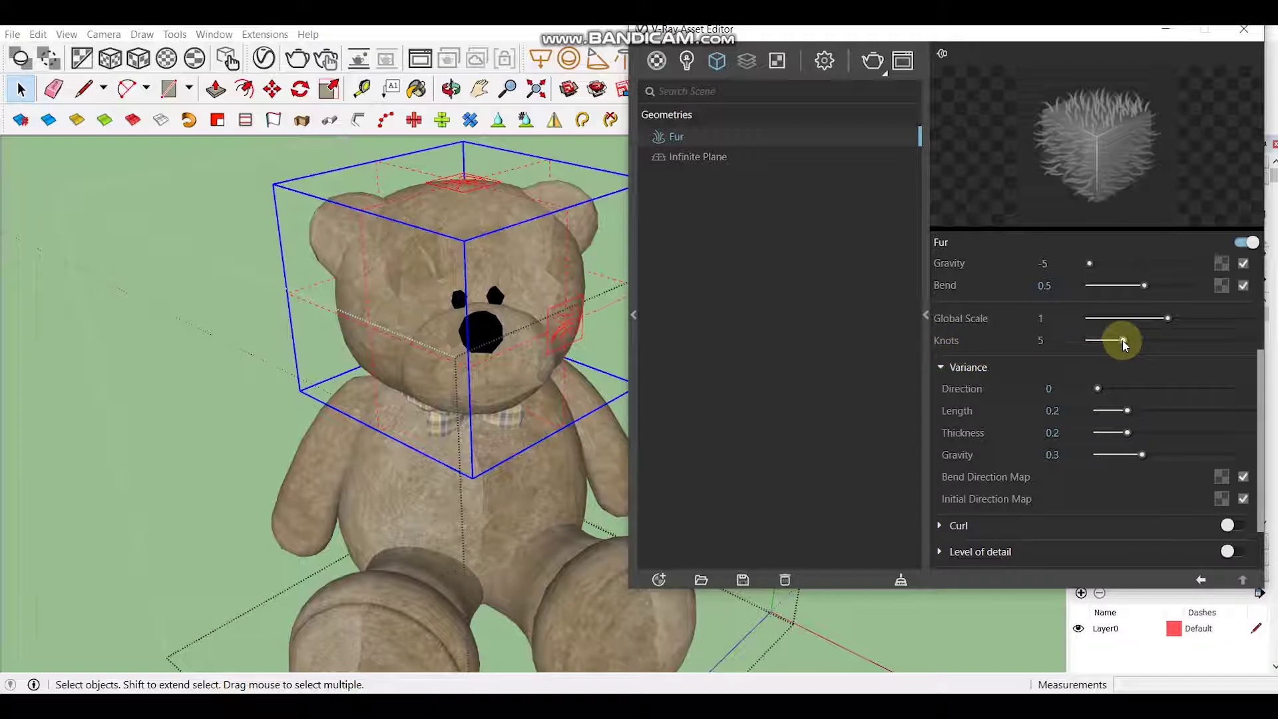
{"action": "left_click_drag", "start_coordinate": [1124, 343], "coordinate": [1247, 348]}
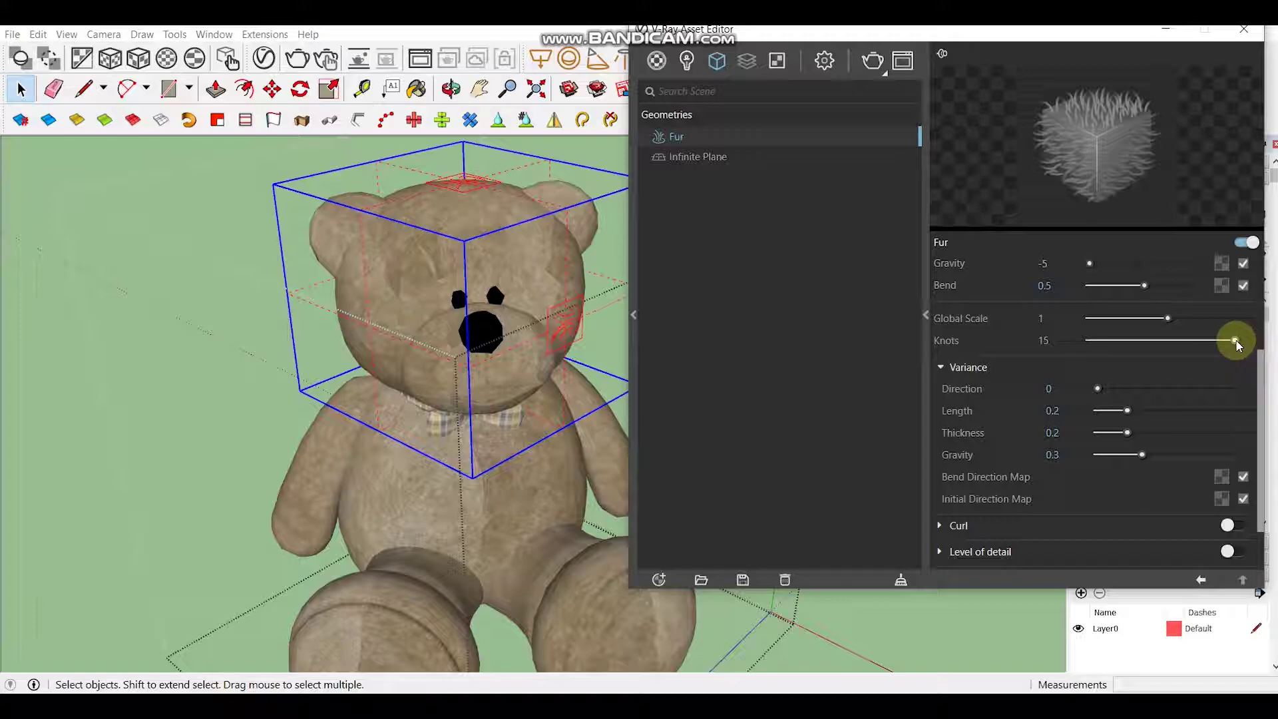
{"action": "left_click", "coordinate": [428, 326]}
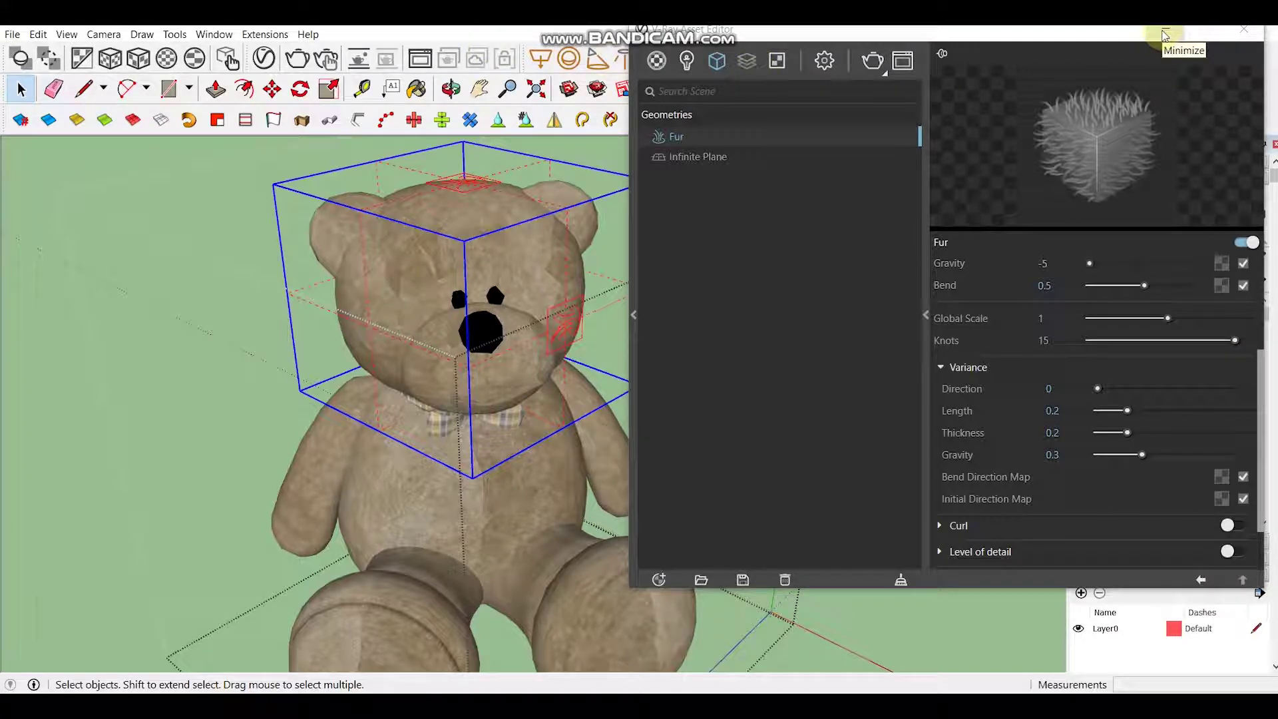
Step: Render a V-Ray preview of the dense head fur, stop it and close the frame buffer
{"action": "left_click", "coordinate": [299, 60]}
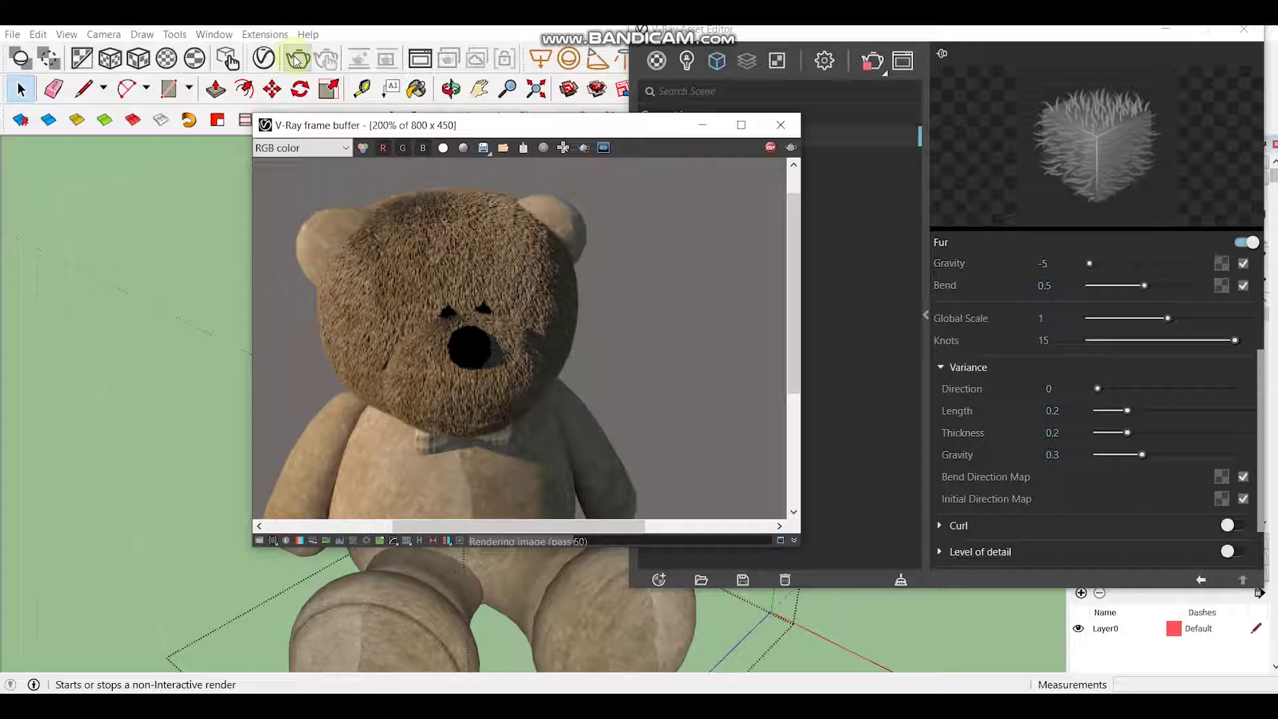
{"action": "left_click", "coordinate": [298, 59]}
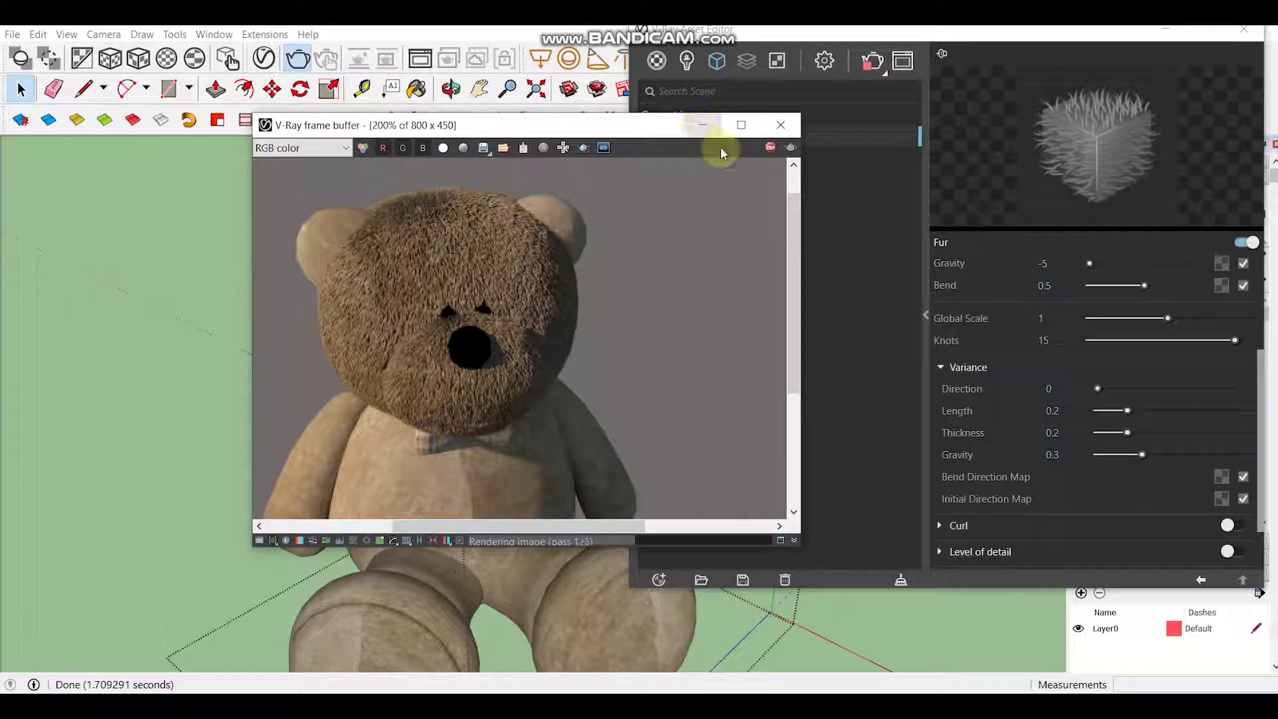
{"action": "left_click", "coordinate": [770, 152]}
Step: Open the bear group and select both ears, the left arm and the torso
{"action": "left_click", "coordinate": [781, 124]}
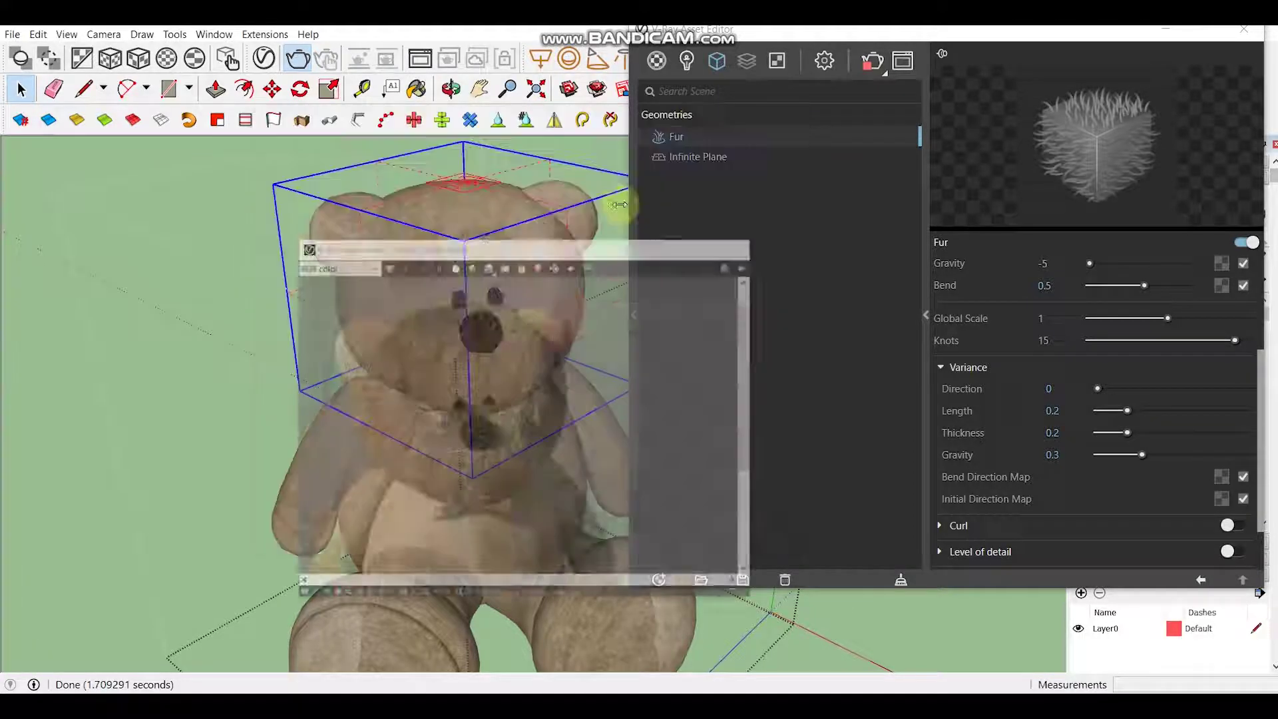
{"action": "double_click", "coordinate": [327, 231]}
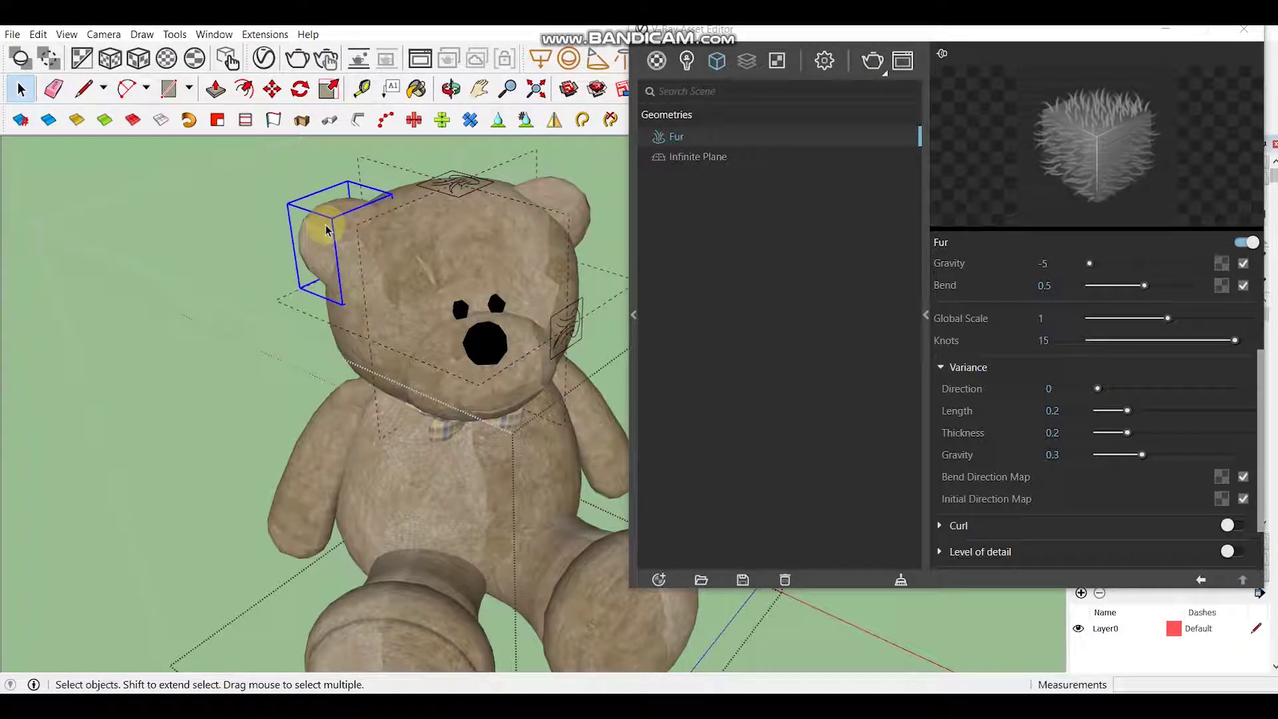
{"action": "mouse_move", "coordinate": [370, 251]}
{"action": "middle_mouse_down"}
{"action": "mouse_move", "coordinate": [366, 286]}
{"action": "mouse_move", "coordinate": [344, 292]}
{"action": "middle_mouse_up"}
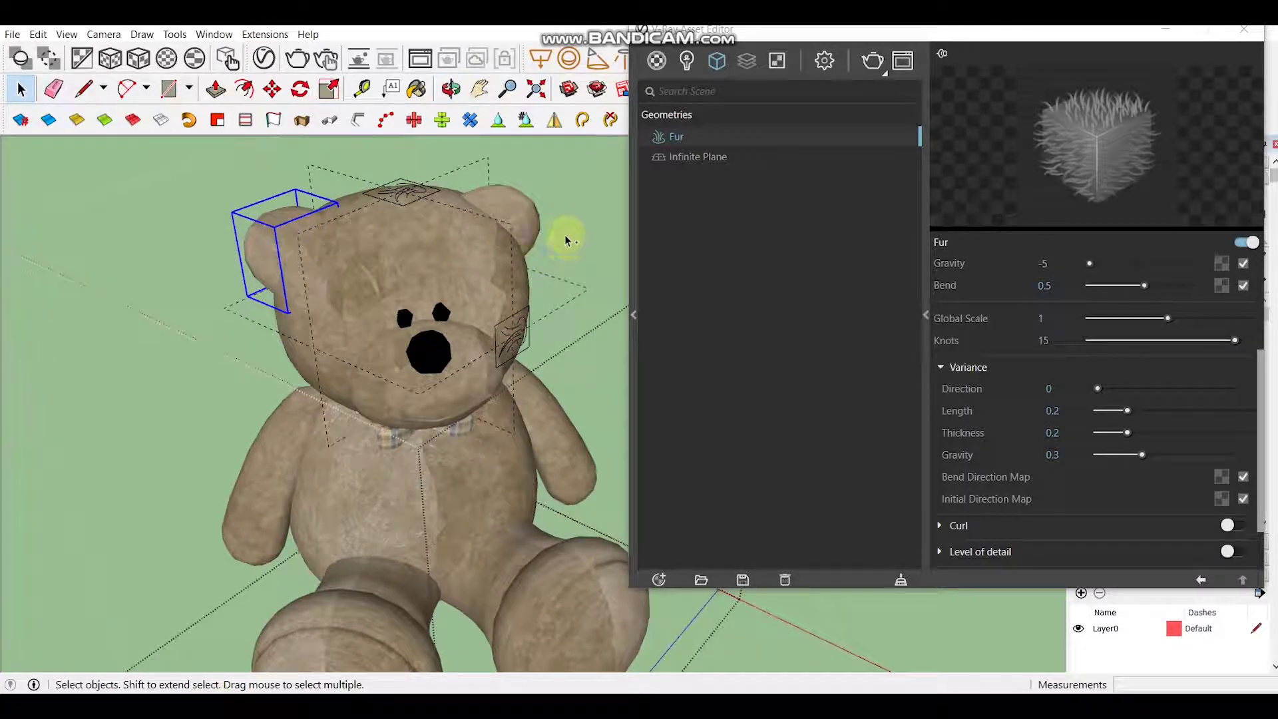
{"action": "left_click", "coordinate": [523, 208], "text": "shift"}
{"action": "left_click", "coordinate": [288, 458], "text": "shift"}
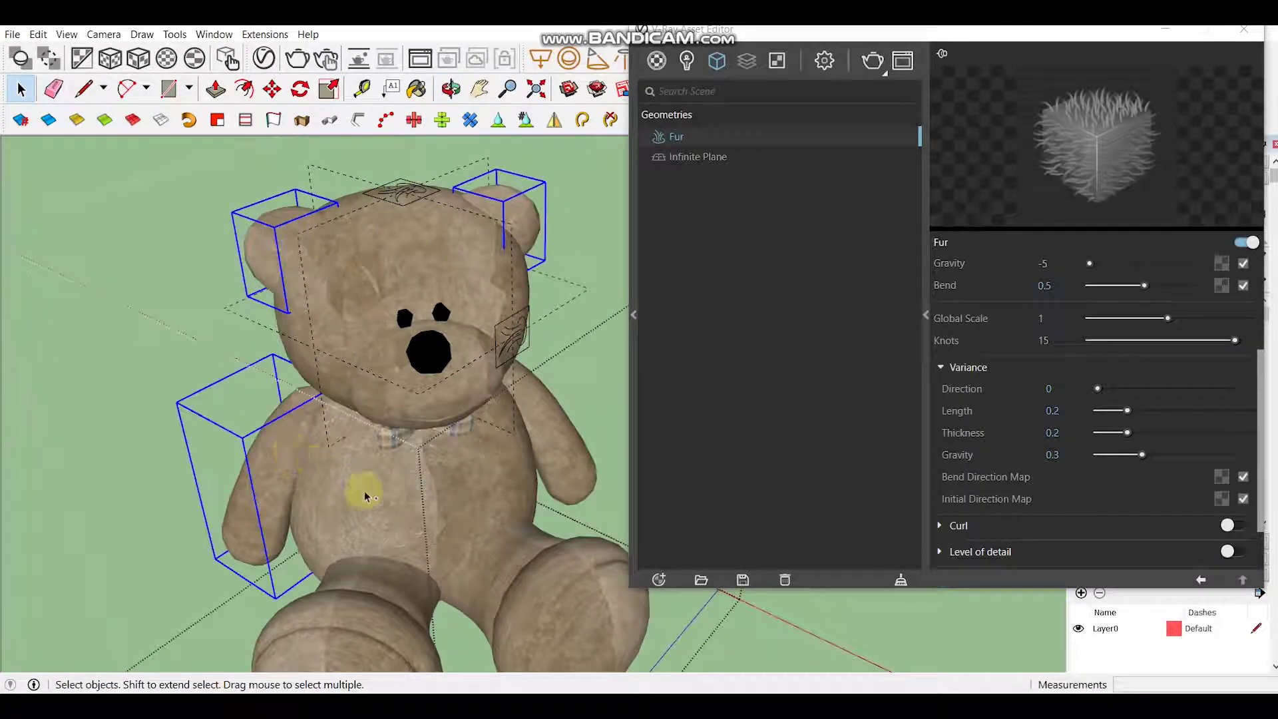
{"action": "left_click", "coordinate": [403, 506], "text": "shift"}
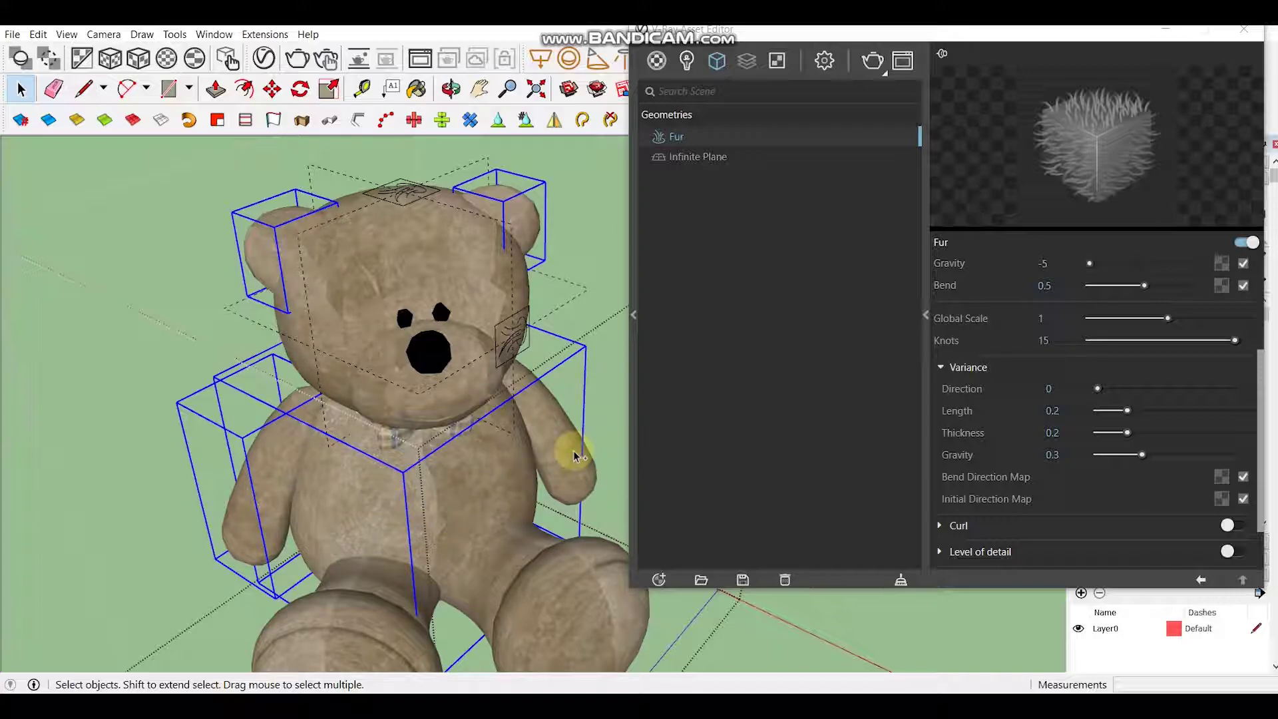
Step: Add the leg, thigh and right foot groups to the selection, orbiting to reach them
{"action": "mouse_move", "coordinate": [379, 505]}
{"action": "middle_mouse_down"}
{"action": "mouse_move", "coordinate": [371, 396]}
{"action": "mouse_move", "coordinate": [375, 477]}
{"action": "middle_mouse_up"}
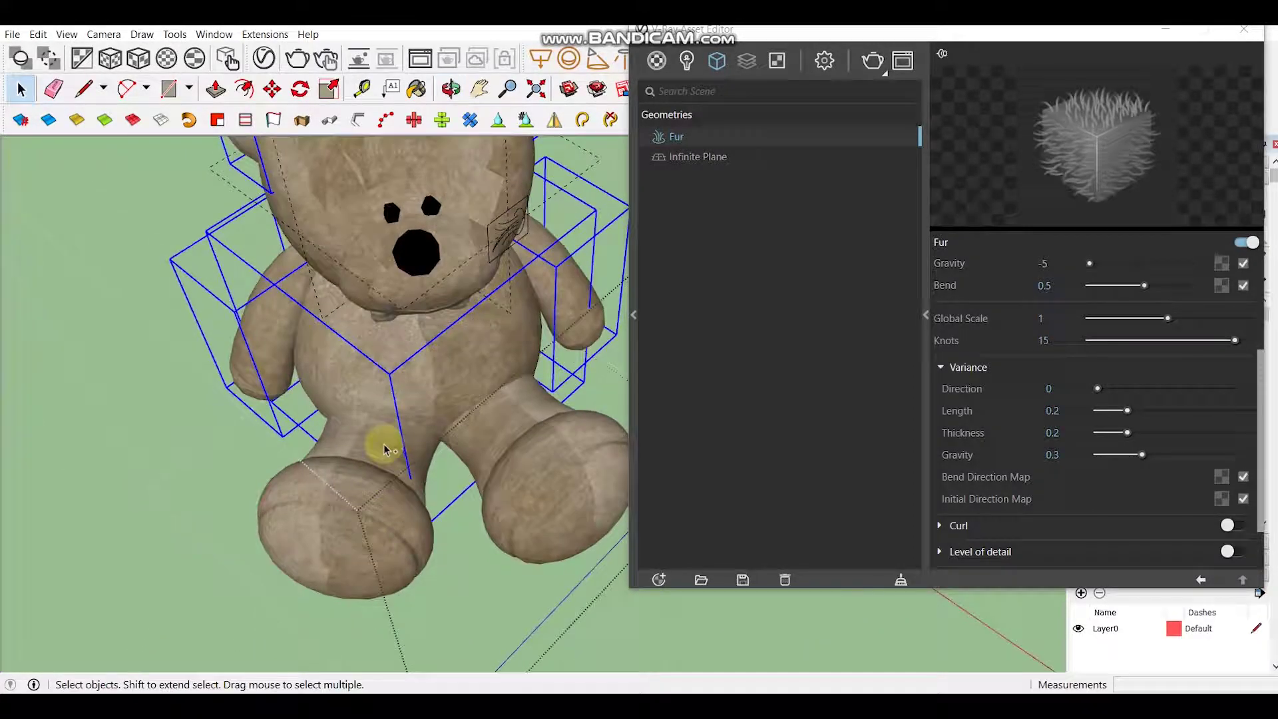
{"action": "left_click", "coordinate": [379, 442], "text": "shift"}
{"action": "left_click", "coordinate": [529, 413], "text": "shift"}
{"action": "left_click", "coordinate": [581, 442], "text": "shift"}
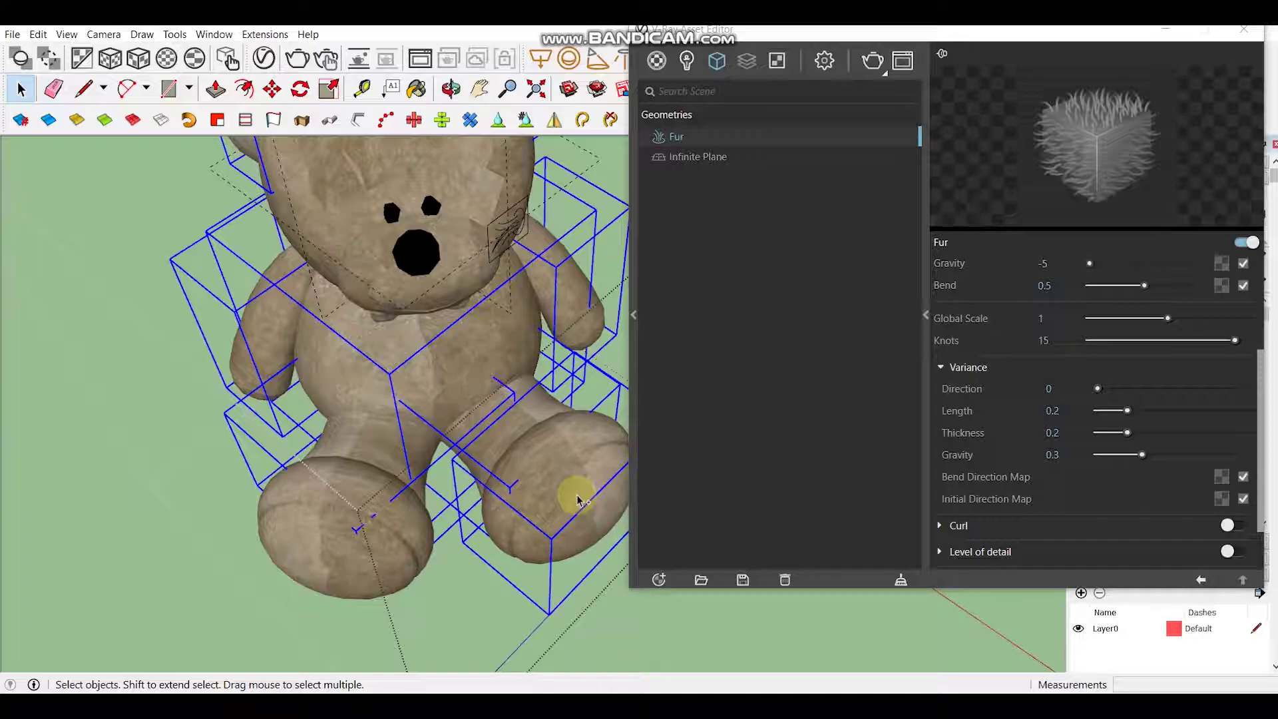
{"action": "mouse_move", "coordinate": [578, 501]}
{"action": "middle_mouse_down"}
{"action": "mouse_move", "coordinate": [439, 393]}
{"action": "mouse_move", "coordinate": [433, 486]}
{"action": "middle_mouse_up"}
{"action": "mouse_move", "coordinate": [424, 355]}
{"action": "middle_mouse_down"}
{"action": "mouse_move", "coordinate": [433, 414]}
{"action": "mouse_move", "coordinate": [471, 323]}
{"action": "mouse_move", "coordinate": [371, 374]}
{"action": "mouse_move", "coordinate": [405, 342]}
{"action": "mouse_move", "coordinate": [585, 277]}
{"action": "middle_mouse_up"}
{"action": "scroll", "coordinate": [434, 413], "scroll_direction": "down", "scroll_amount": 3}
Step: Apply the Fur asset to all selected bear body parts
{"action": "right_click", "coordinate": [678, 137]}
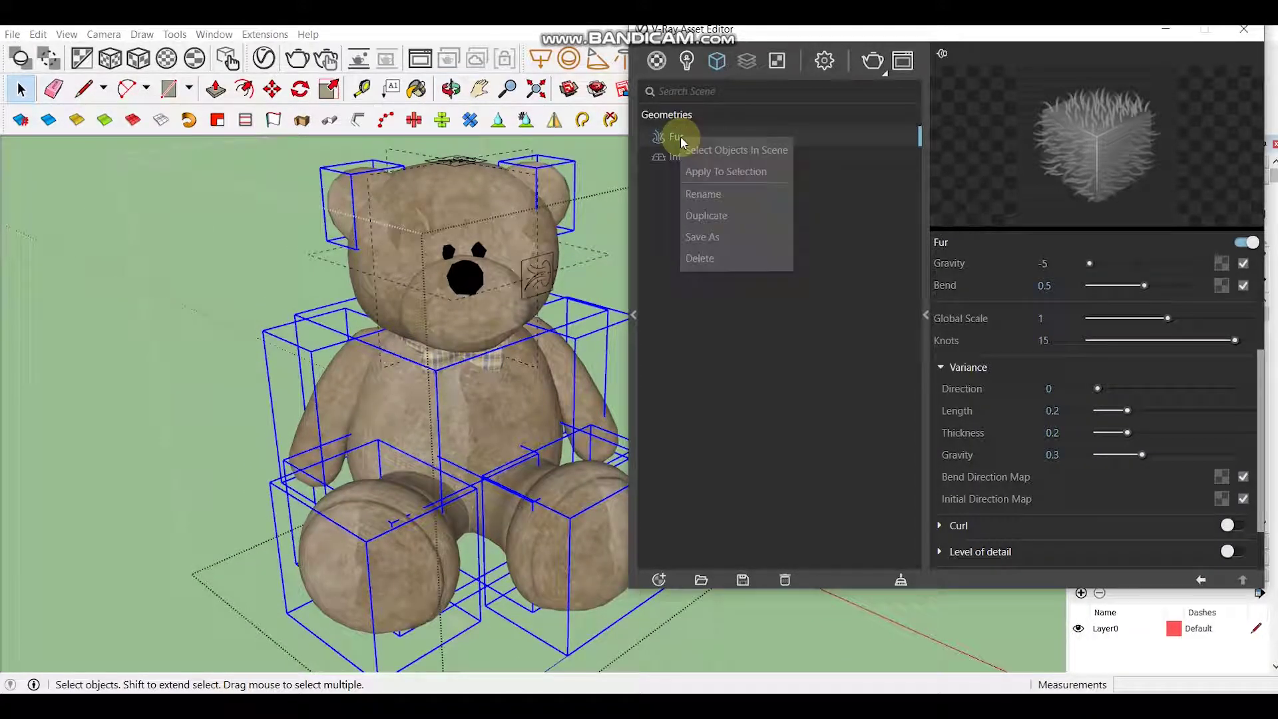
{"action": "left_click", "coordinate": [708, 173]}
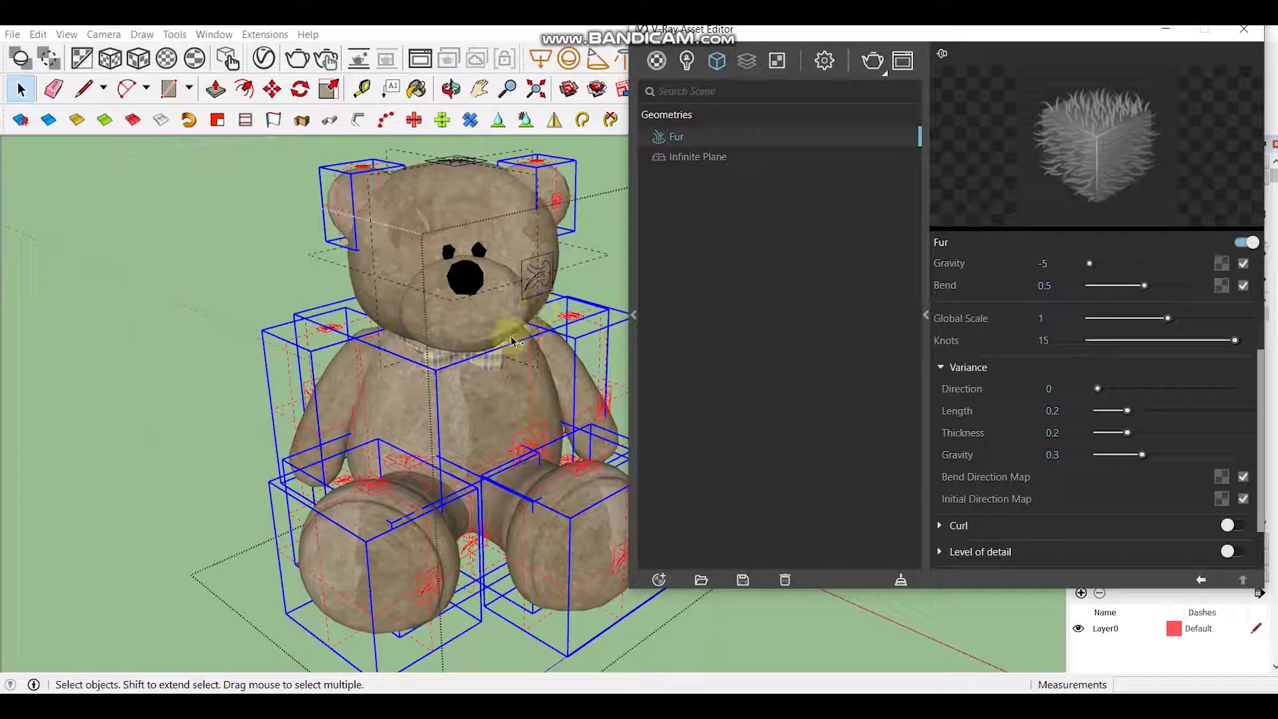
{"action": "left_click", "coordinate": [484, 431]}
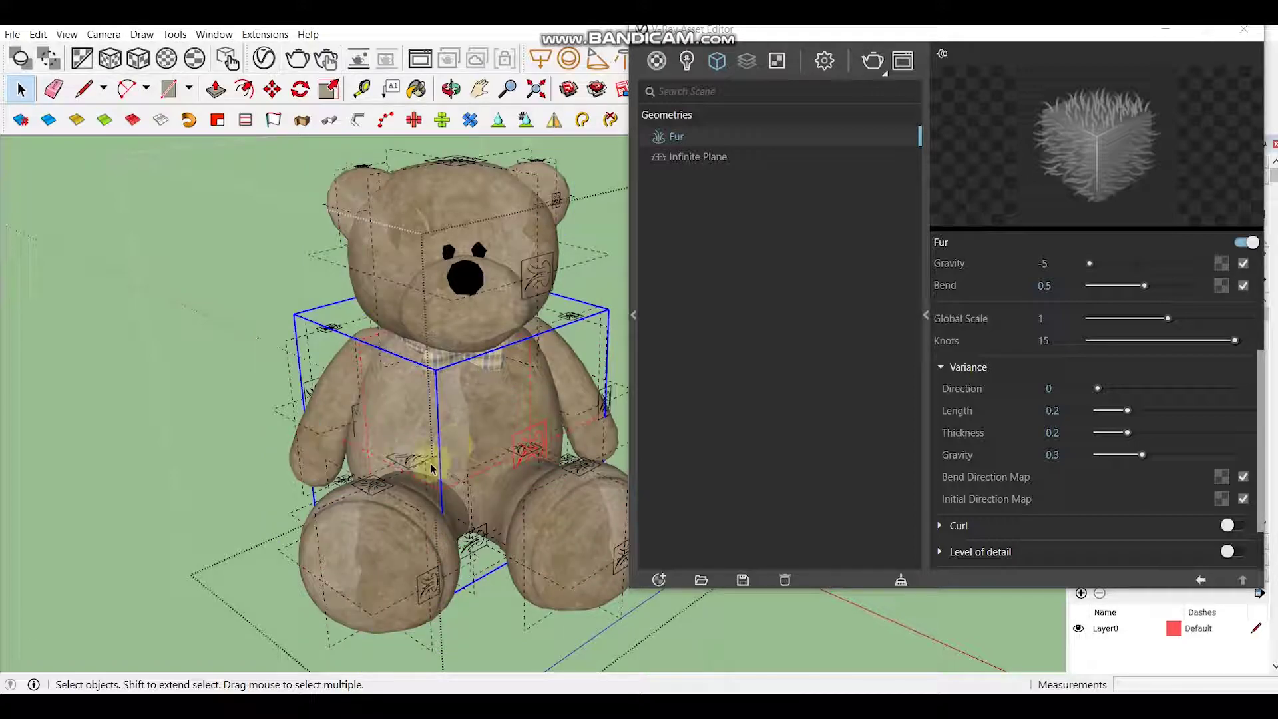
Step: Open the left leg group and orbit around it to inspect the fur placement
{"action": "double_click", "coordinate": [381, 544]}
{"action": "left_click", "coordinate": [382, 548]}
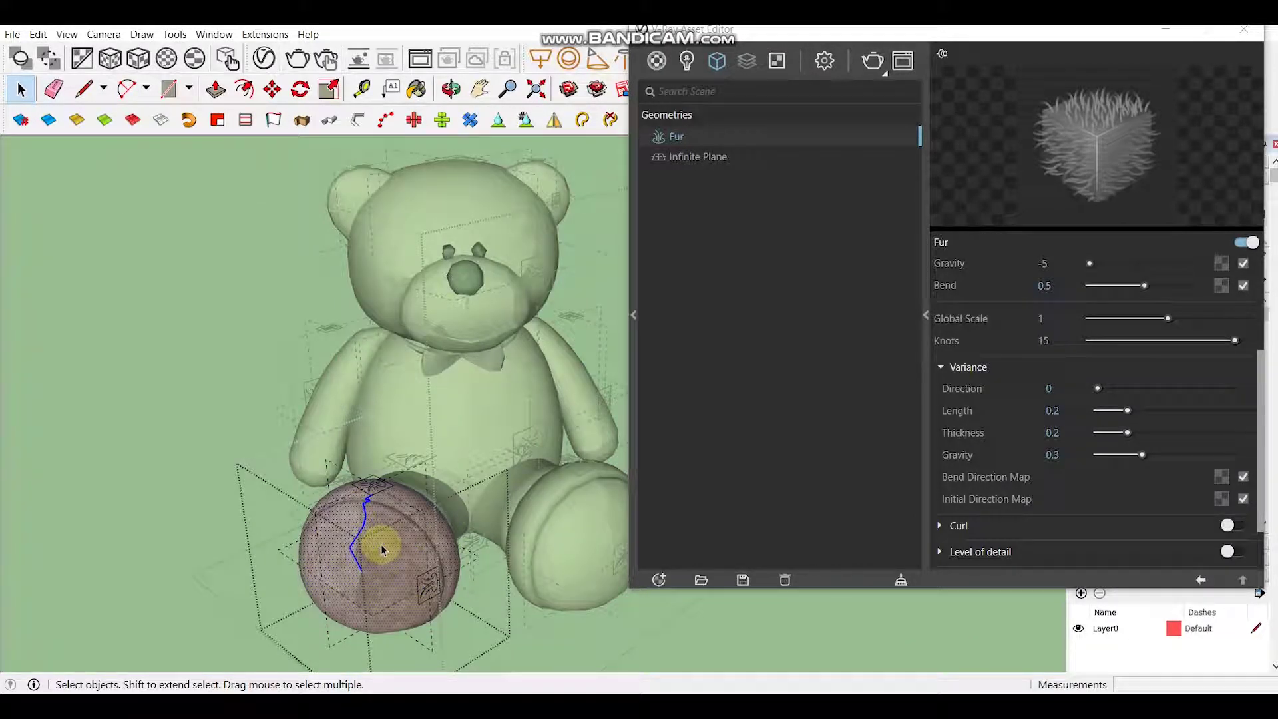
{"action": "mouse_move", "coordinate": [382, 548]}
{"action": "middle_mouse_down"}
{"action": "mouse_move", "coordinate": [408, 556]}
{"action": "mouse_move", "coordinate": [390, 417]}
{"action": "mouse_move", "coordinate": [408, 433]}
{"action": "mouse_move", "coordinate": [413, 517]}
{"action": "mouse_move", "coordinate": [342, 366]}
{"action": "mouse_move", "coordinate": [344, 416]}
{"action": "mouse_move", "coordinate": [368, 361]}
{"action": "middle_mouse_up"}
{"action": "scroll", "coordinate": [370, 430], "scroll_direction": "up", "scroll_amount": 2}
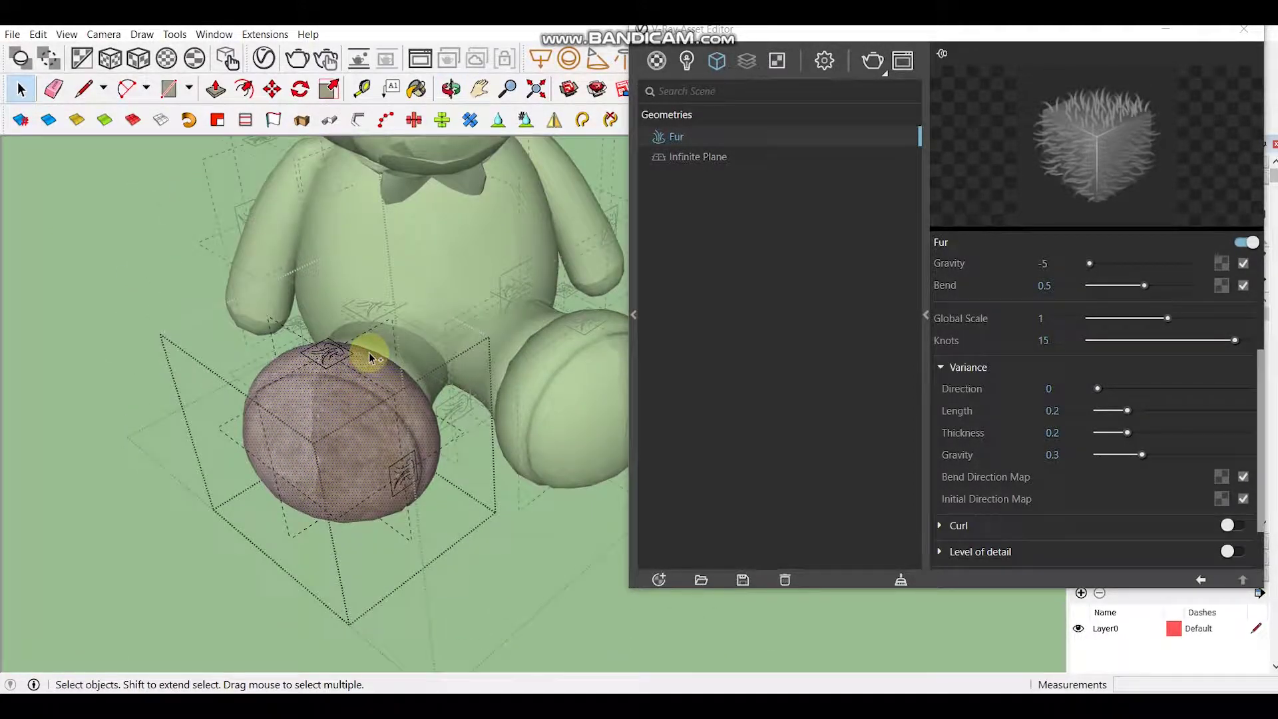
{"action": "scroll", "coordinate": [371, 358], "scroll_direction": "down", "scroll_amount": 5}
{"action": "mouse_move", "coordinate": [457, 322]}
{"action": "middle_mouse_down"}
{"action": "mouse_move", "coordinate": [437, 286]}
{"action": "mouse_move", "coordinate": [459, 318]}
{"action": "middle_mouse_up"}
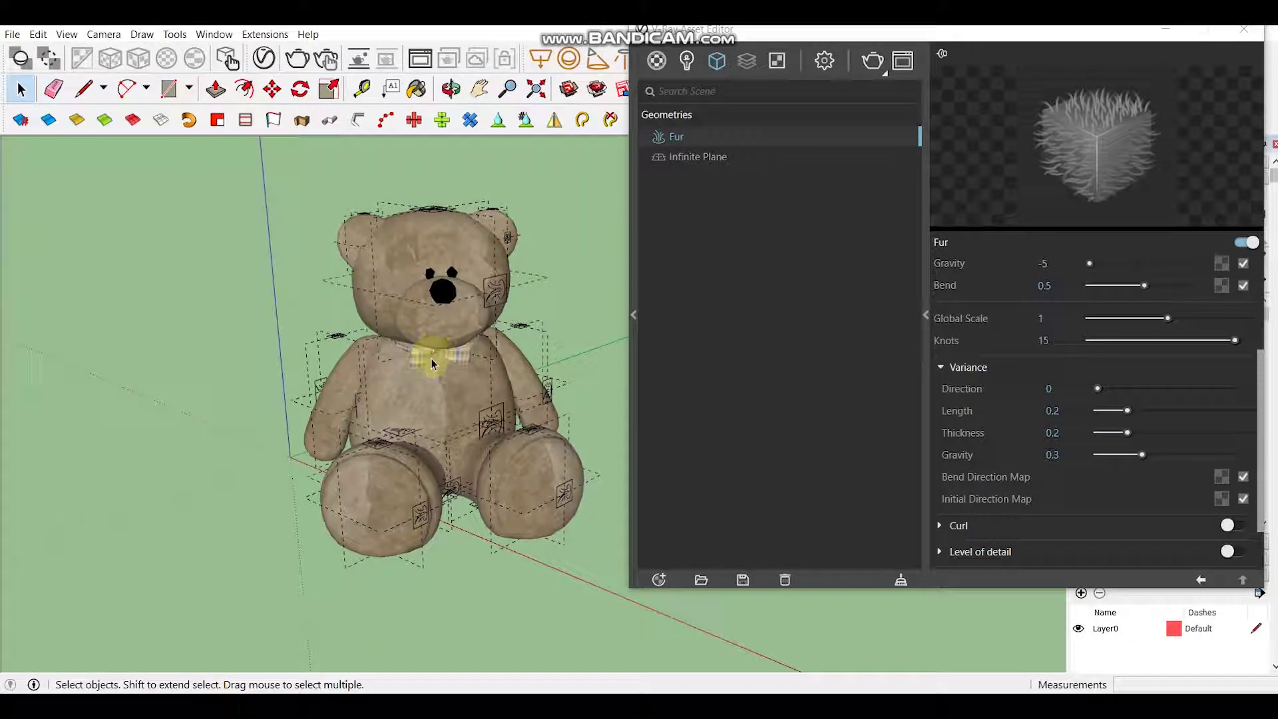
{"action": "mouse_move", "coordinate": [432, 363]}
{"action": "middle_mouse_down"}
{"action": "mouse_move", "coordinate": [437, 345]}
{"action": "mouse_move", "coordinate": [423, 337]}
{"action": "mouse_move", "coordinate": [440, 319]}
{"action": "middle_mouse_up"}
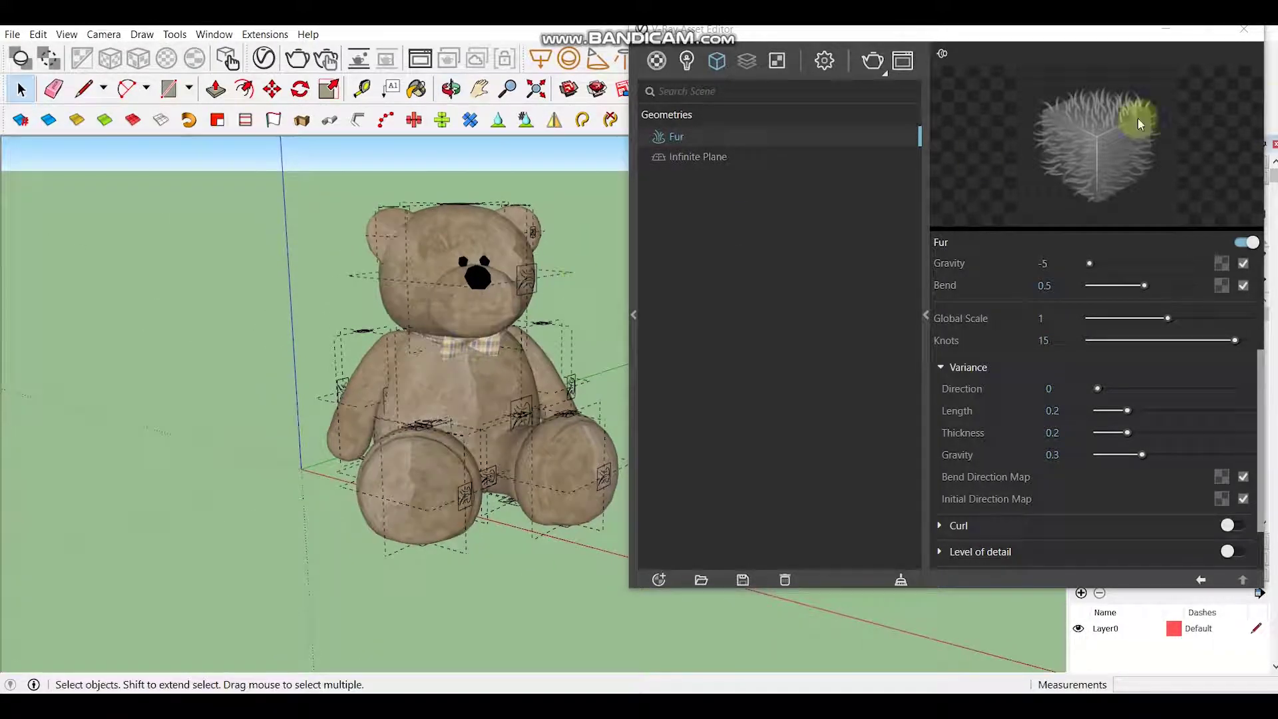
Step: Close the Asset Editor and place a V-Ray Infinite Plane near the origin beneath the bear
{"action": "left_click", "coordinate": [1249, 35]}
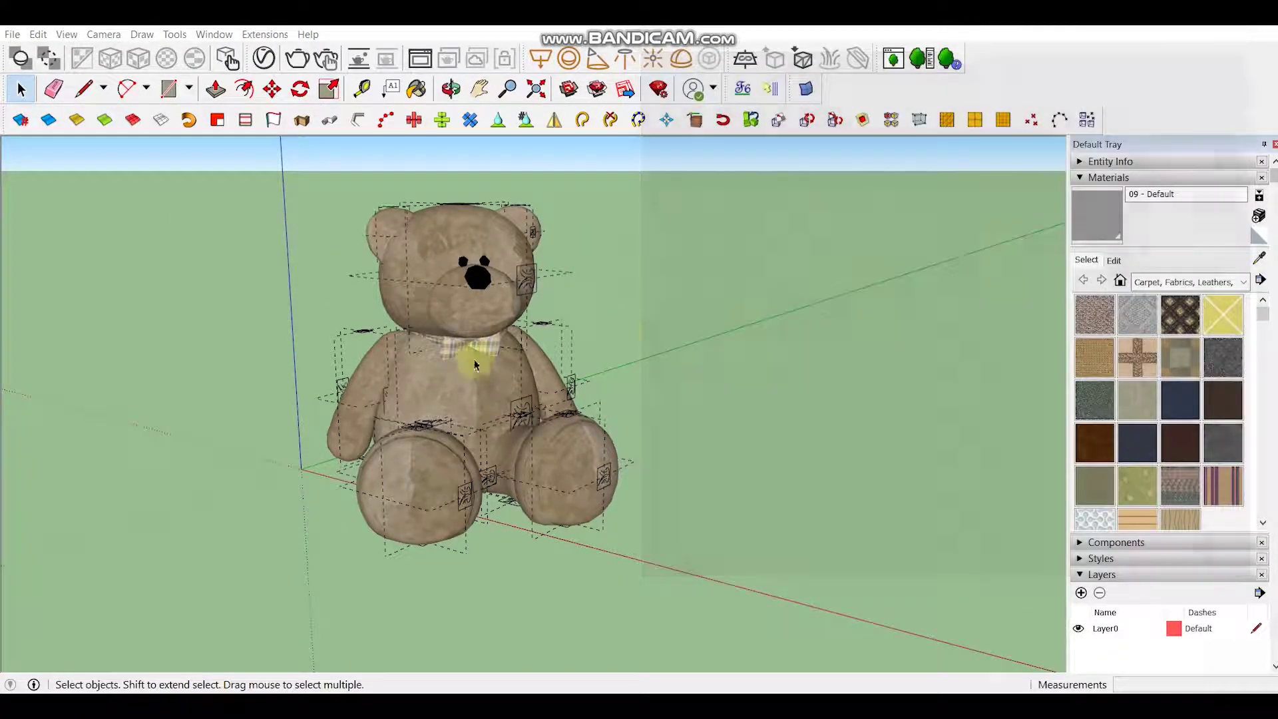
{"action": "left_click", "coordinate": [757, 71]}
{"action": "left_click", "coordinate": [312, 476]}
{"action": "scroll", "coordinate": [446, 374], "scroll_direction": "up", "scroll_amount": 2}
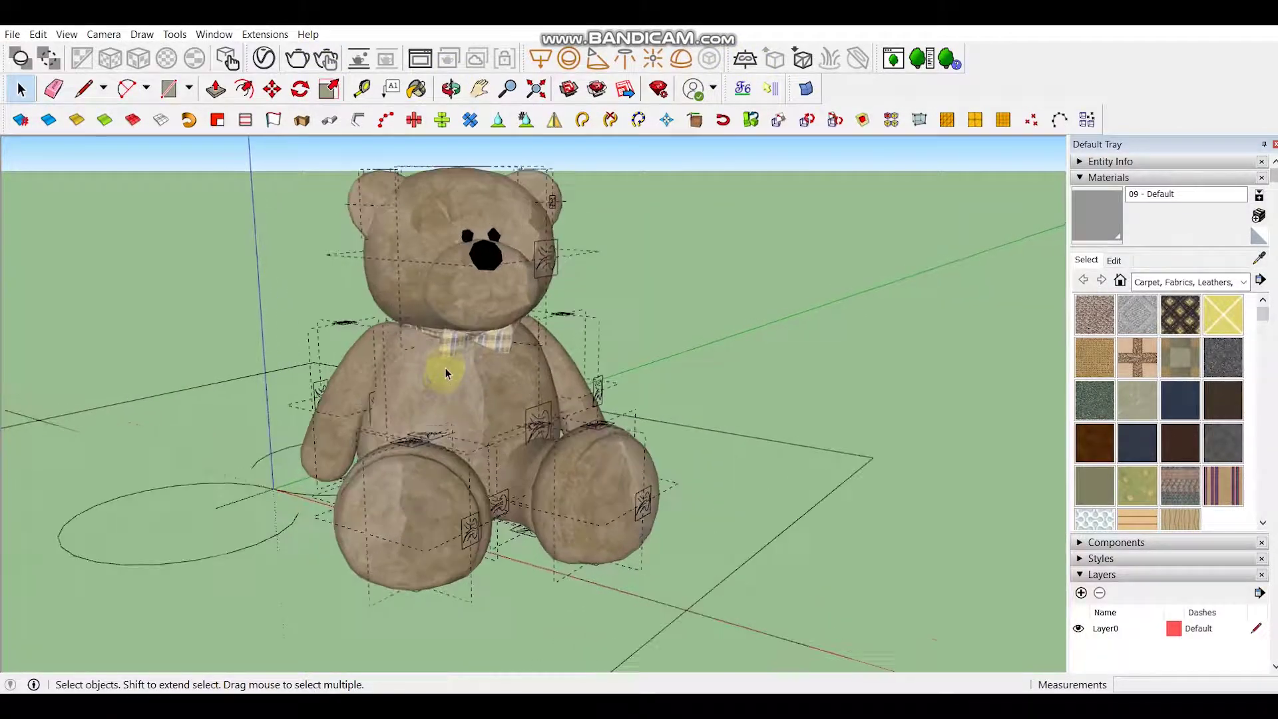
{"action": "mouse_move", "coordinate": [446, 373]}
{"action": "middle_mouse_down"}
{"action": "mouse_move", "coordinate": [423, 386]}
{"action": "mouse_move", "coordinate": [534, 323]}
{"action": "mouse_move", "coordinate": [514, 300]}
{"action": "mouse_move", "coordinate": [479, 342]}
{"action": "mouse_move", "coordinate": [493, 353]}
{"action": "mouse_move", "coordinate": [598, 361]}
{"action": "mouse_move", "coordinate": [528, 362]}
{"action": "mouse_move", "coordinate": [553, 380]}
{"action": "mouse_move", "coordinate": [526, 373]}
{"action": "middle_mouse_up"}
{"action": "scroll", "coordinate": [555, 378], "scroll_direction": "down", "scroll_amount": 2}
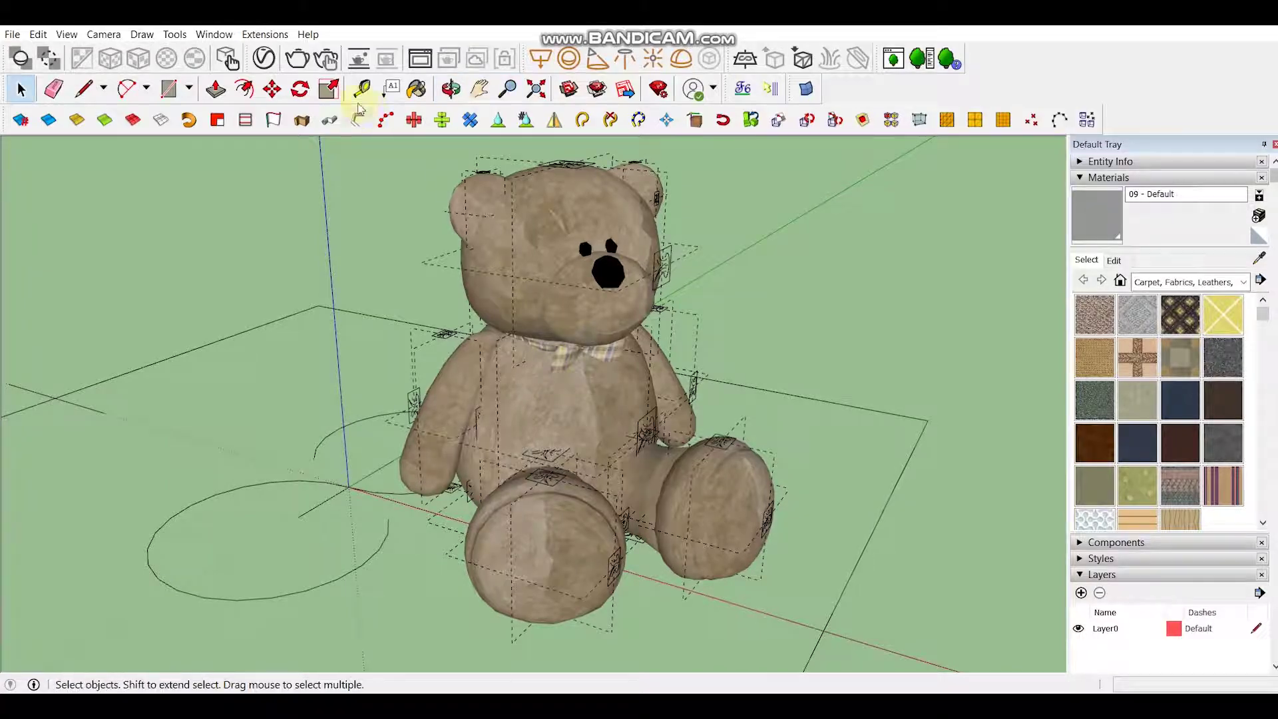
Step: Render the furry bear with V-Ray and maximize the frame buffer window
{"action": "left_click", "coordinate": [300, 62]}
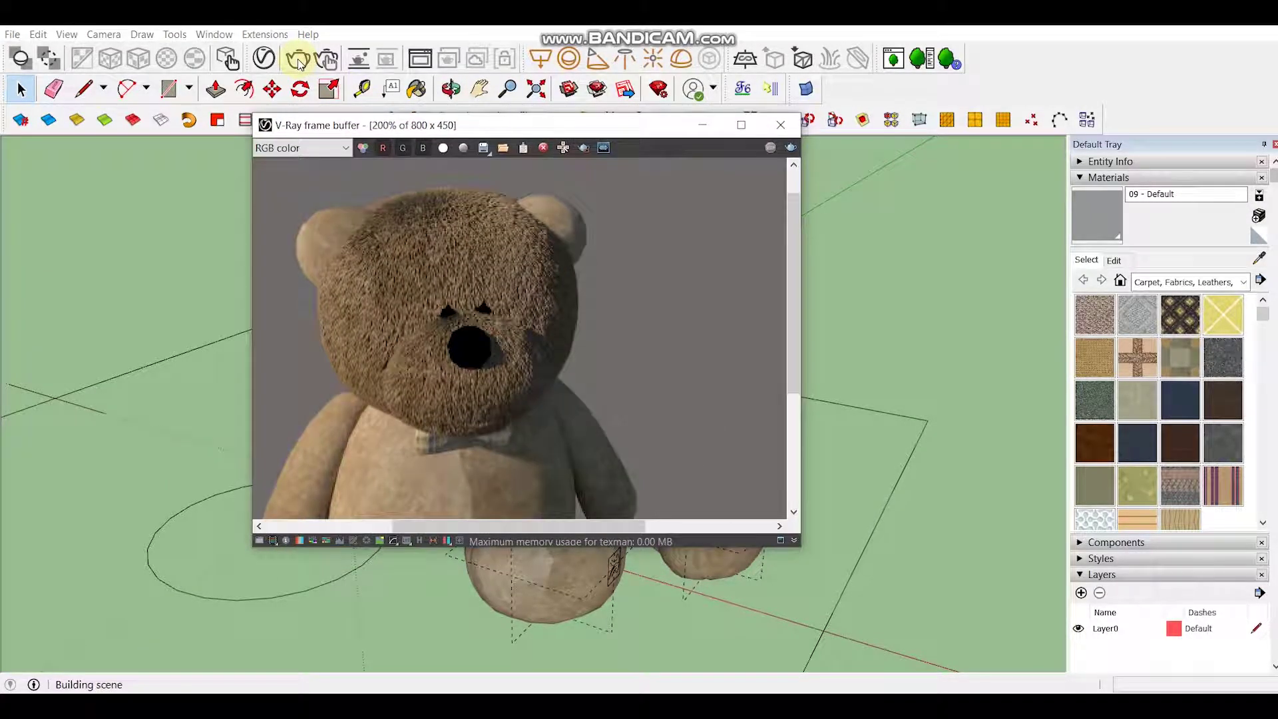
{"action": "left_click", "coordinate": [742, 124]}
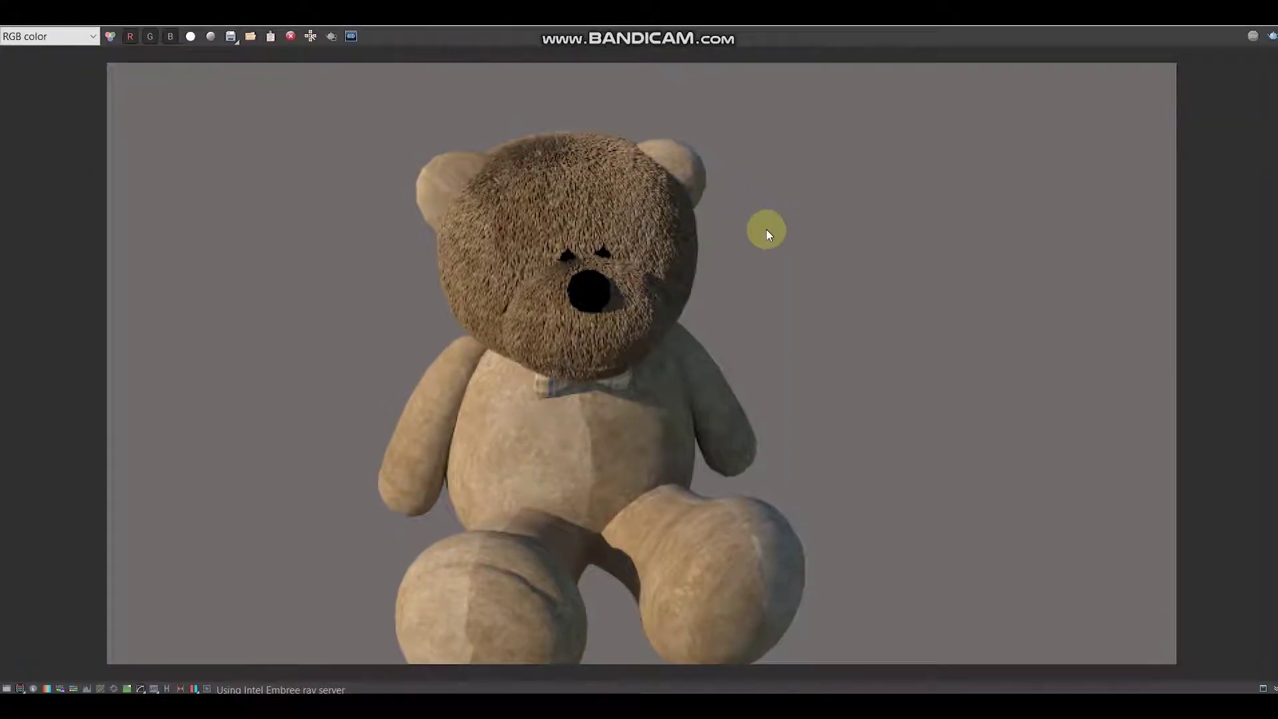